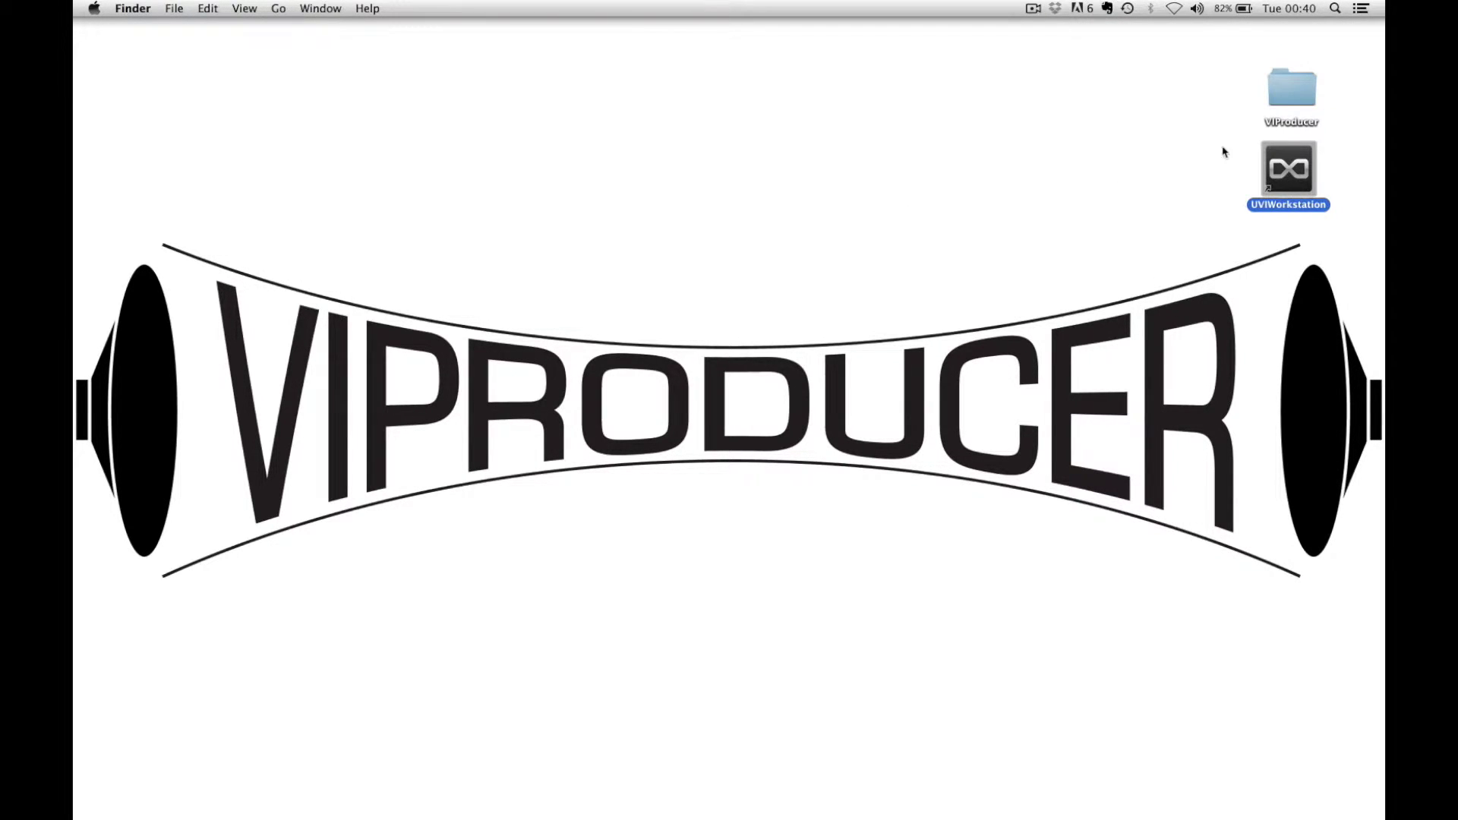
Launch UVI Workstation from its desktop icon
double_click(1286, 168)
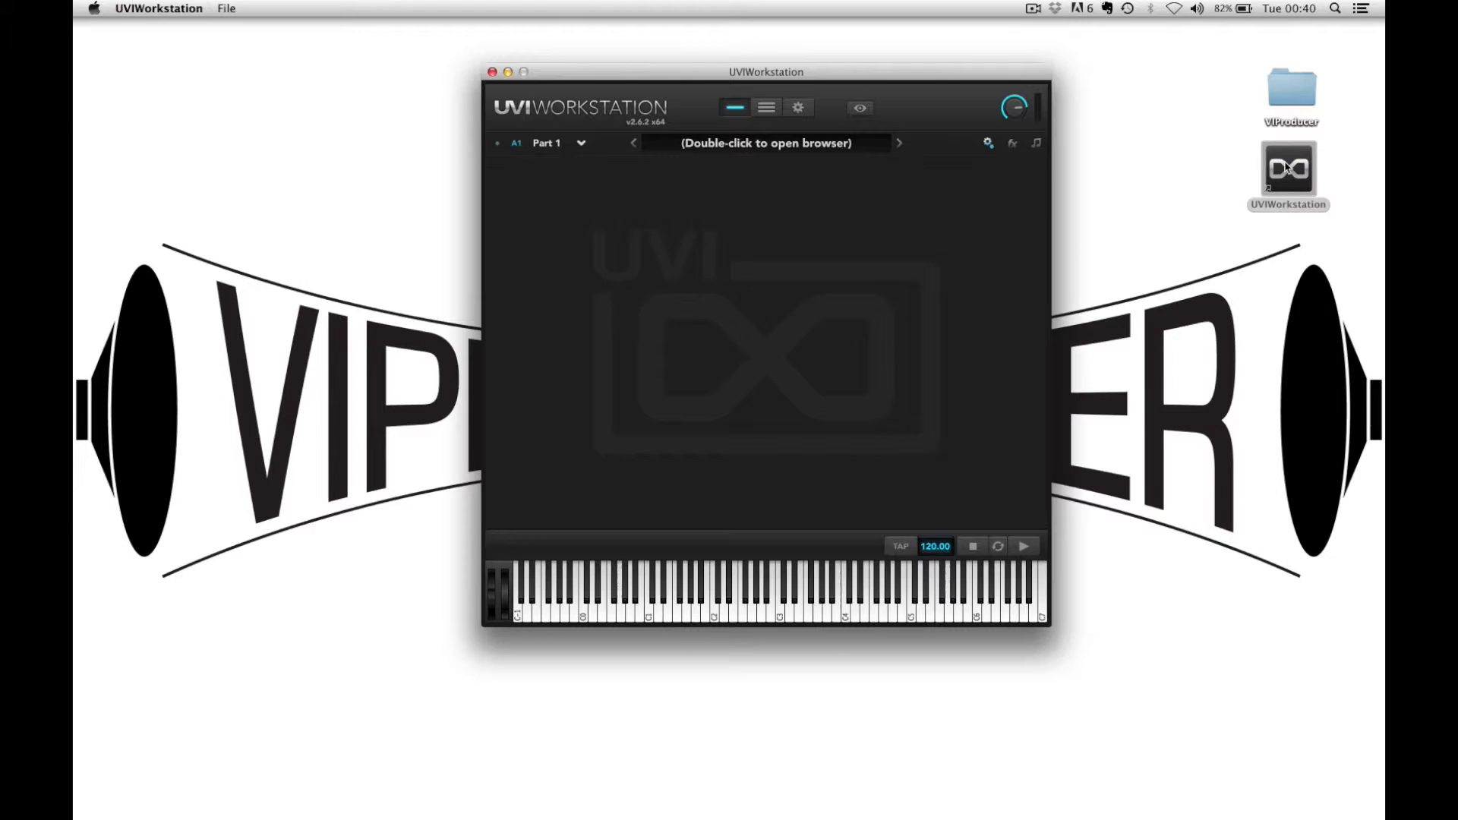
Load DoctorP BeatMaker Kit 01 from Soundbanks > Doctor P > BeatMaker > Kits into Part 1
double_click(682, 112)
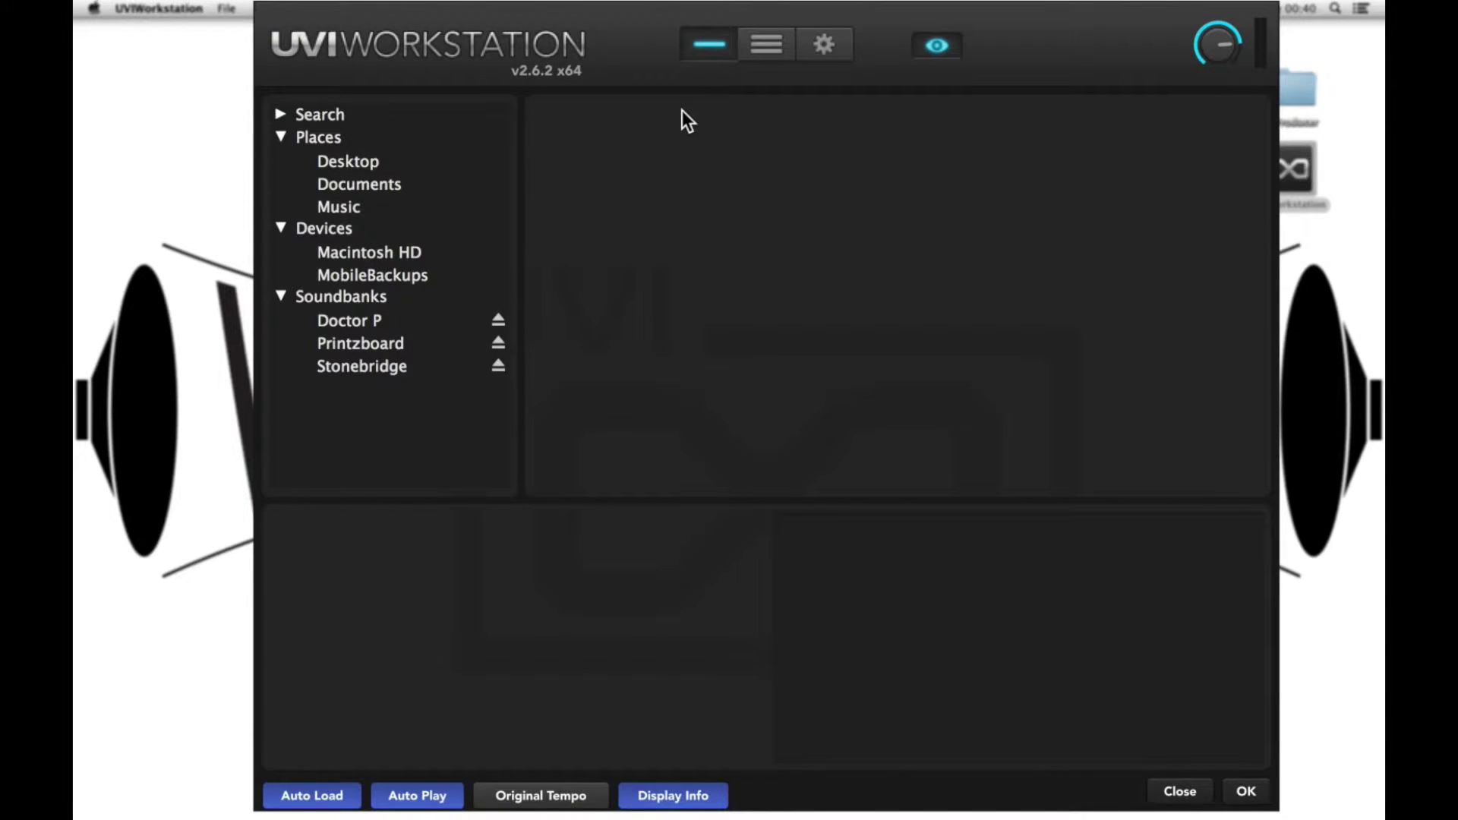
click(381, 324)
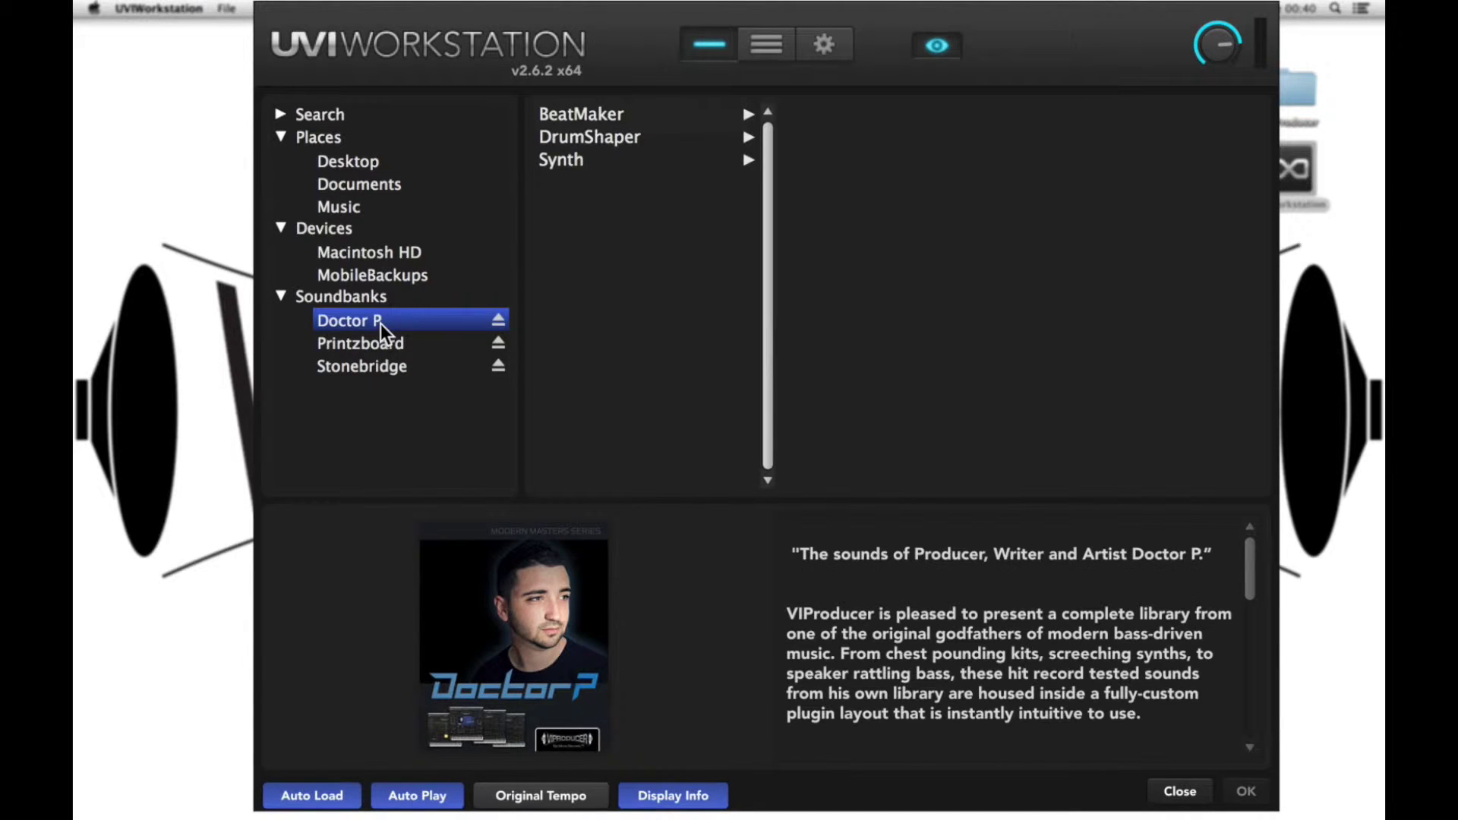
click(566, 118)
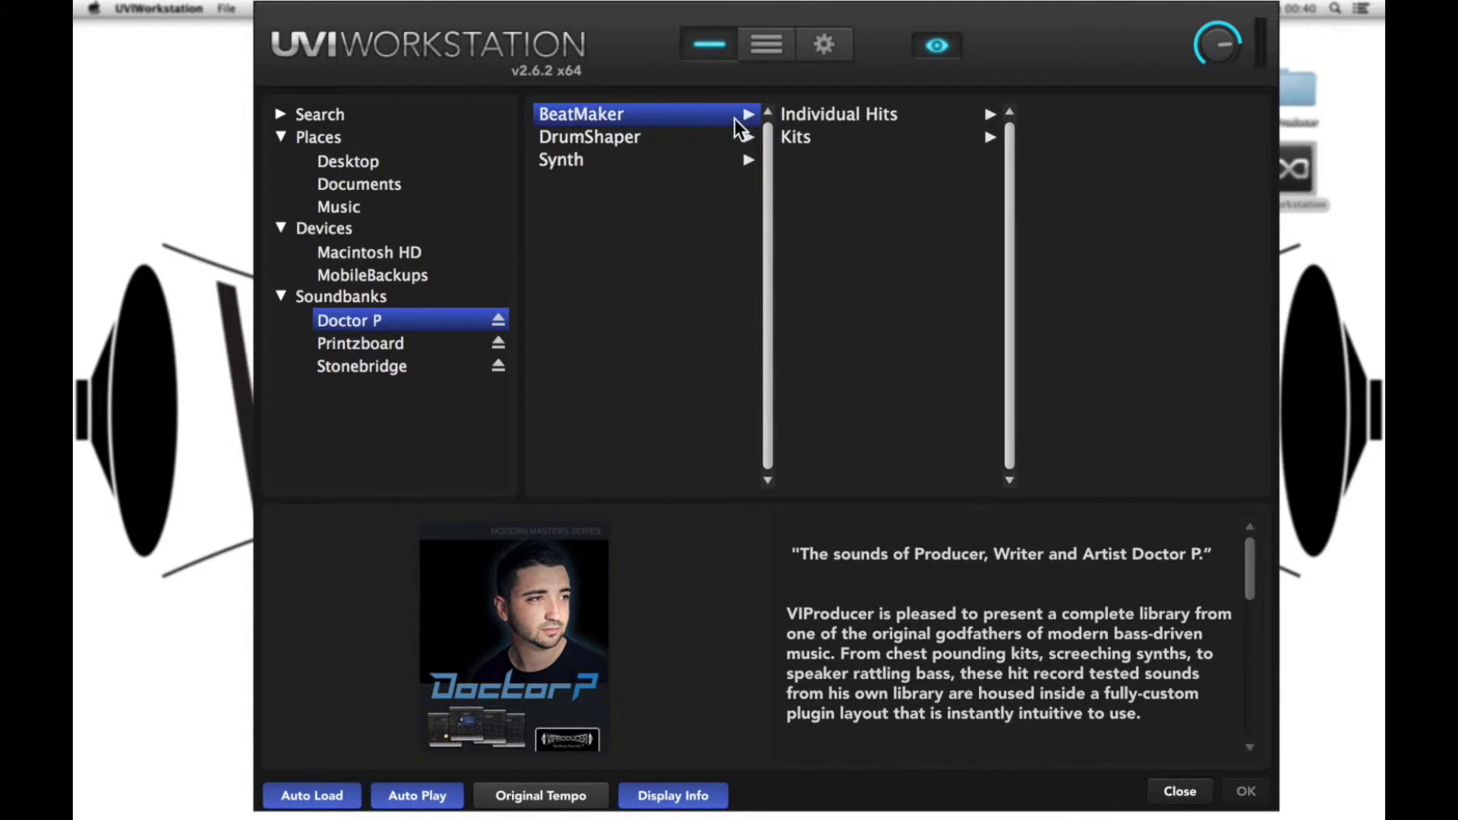
click(785, 138)
double_click(1031, 112)
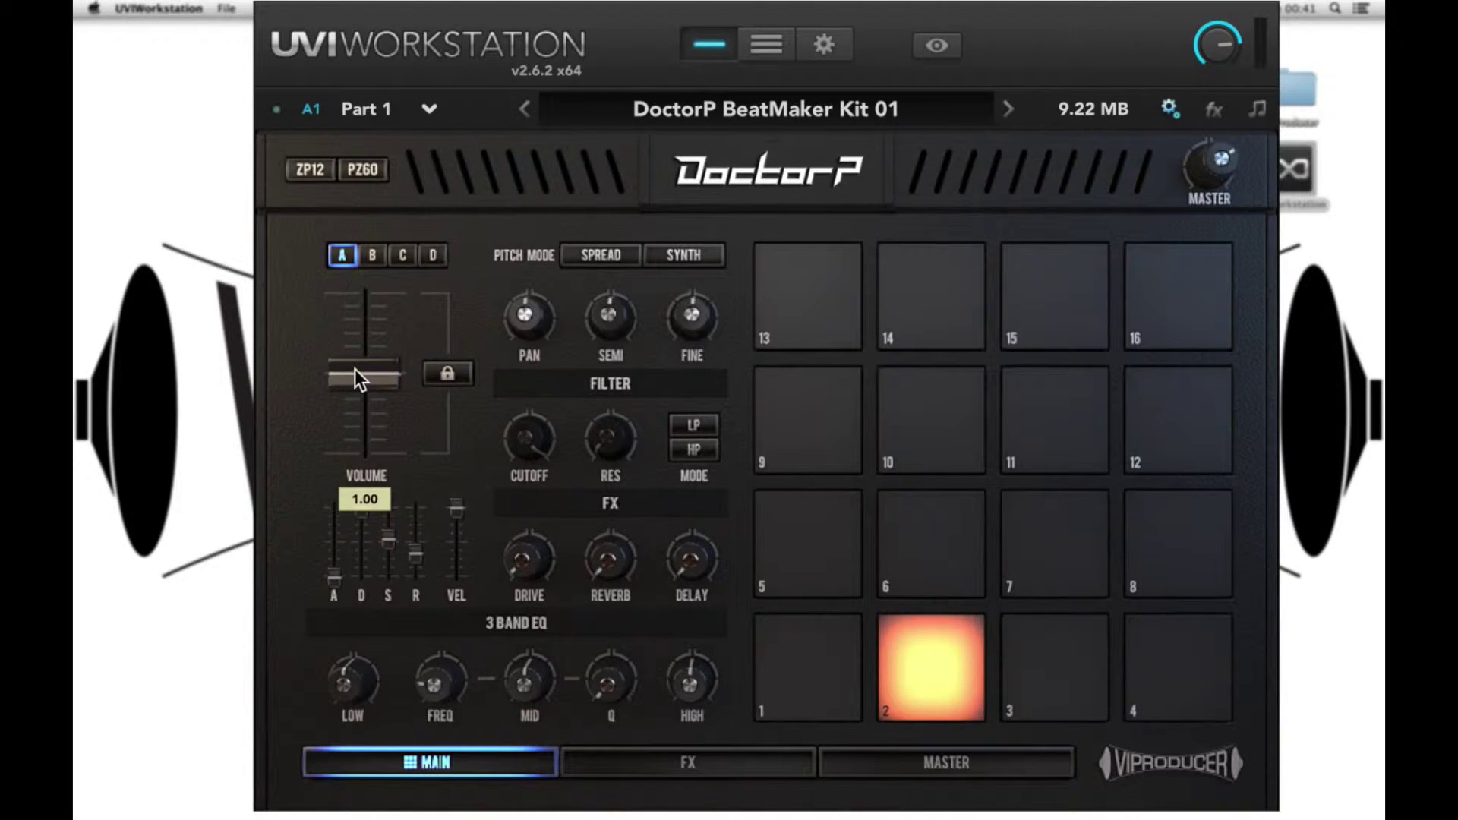
Raise the kit volume to 1.11 and tweak pan, semitone pitch and fine tuning
mouse_move(354, 371)
mouse_down()
mouse_move(347, 441)
mouse_move(348, 357)
mouse_up()
mouse_move(524, 316)
drag(522, 313, 493, 289)
mouse_move(593, 319)
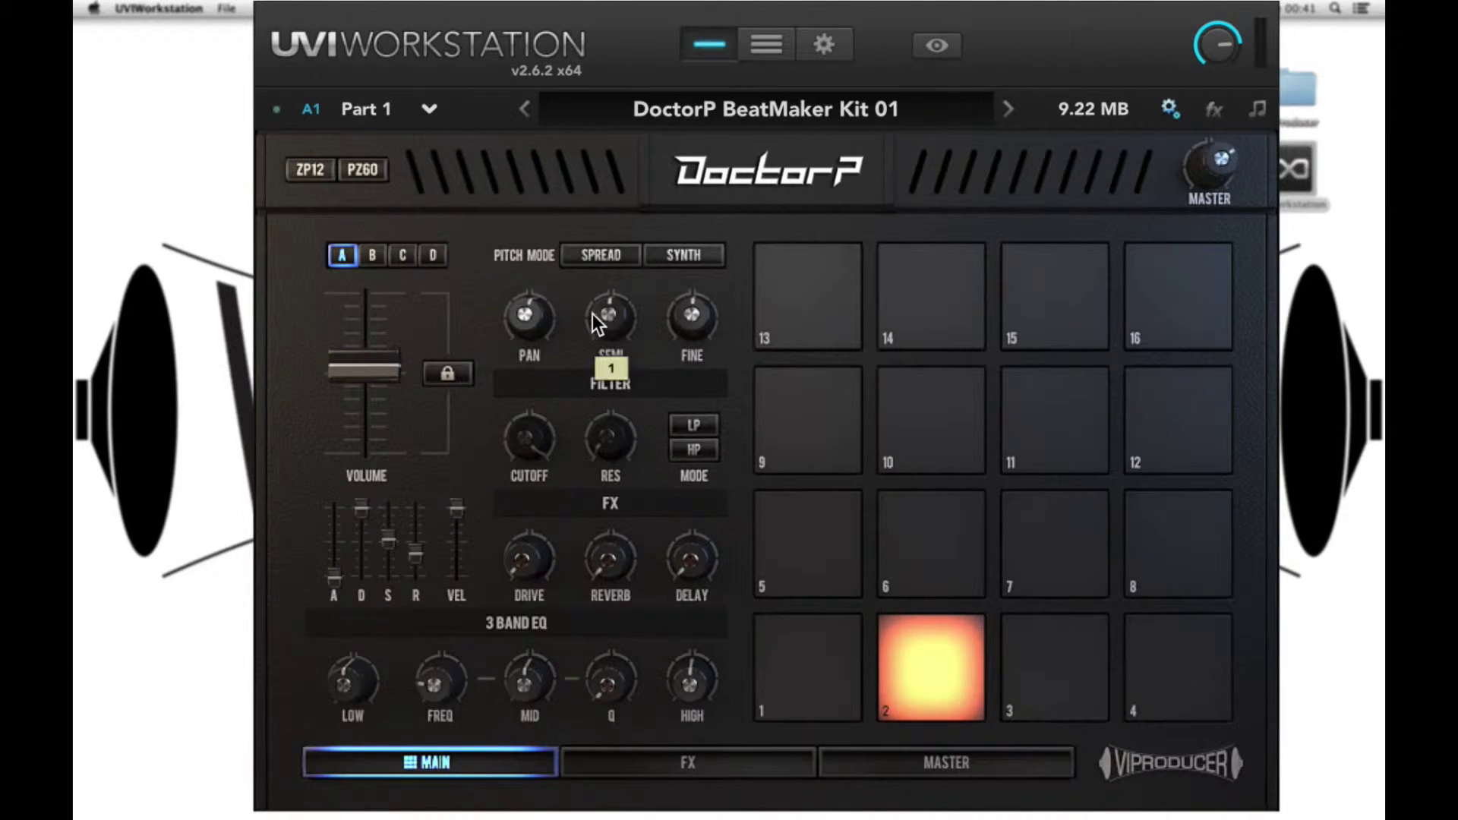
drag(599, 312, 578, 382)
mouse_move(686, 319)
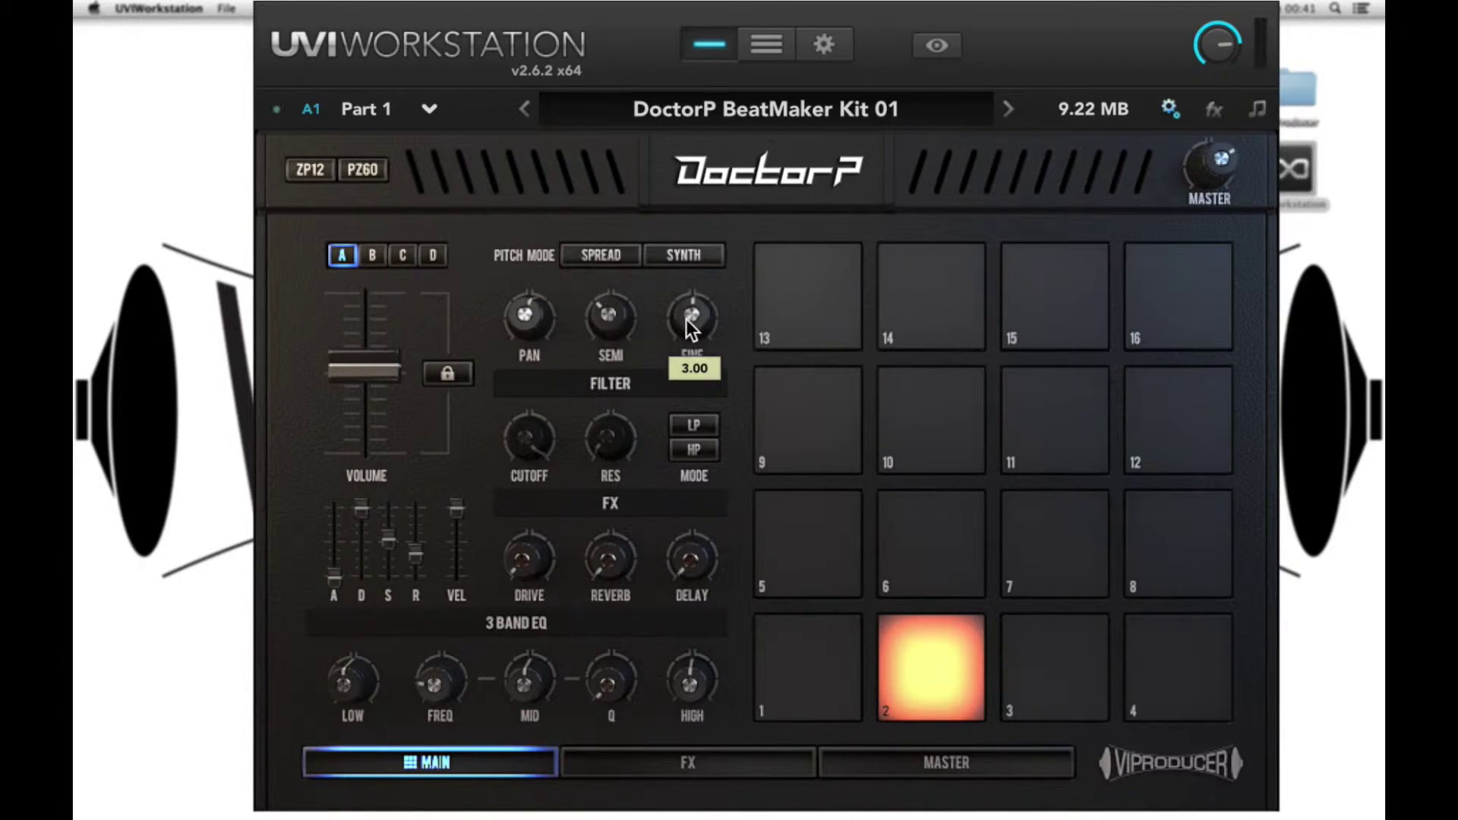
drag(690, 320, 643, 329)
Reset semitone, fine tuning and pan back to their centre values
mouse_move(607, 319)
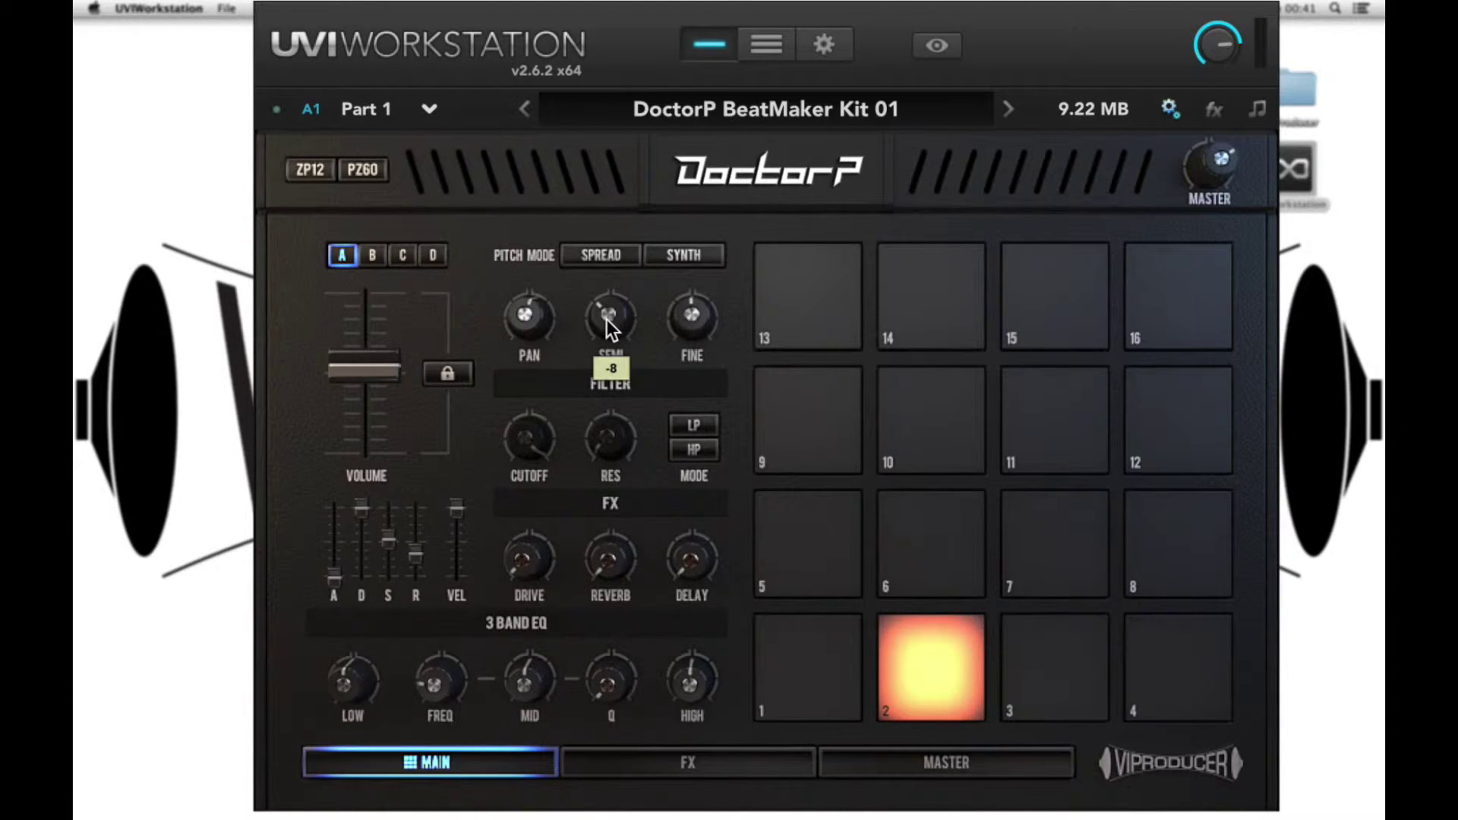
double_click(607, 319)
double_click(700, 325)
double_click(530, 324)
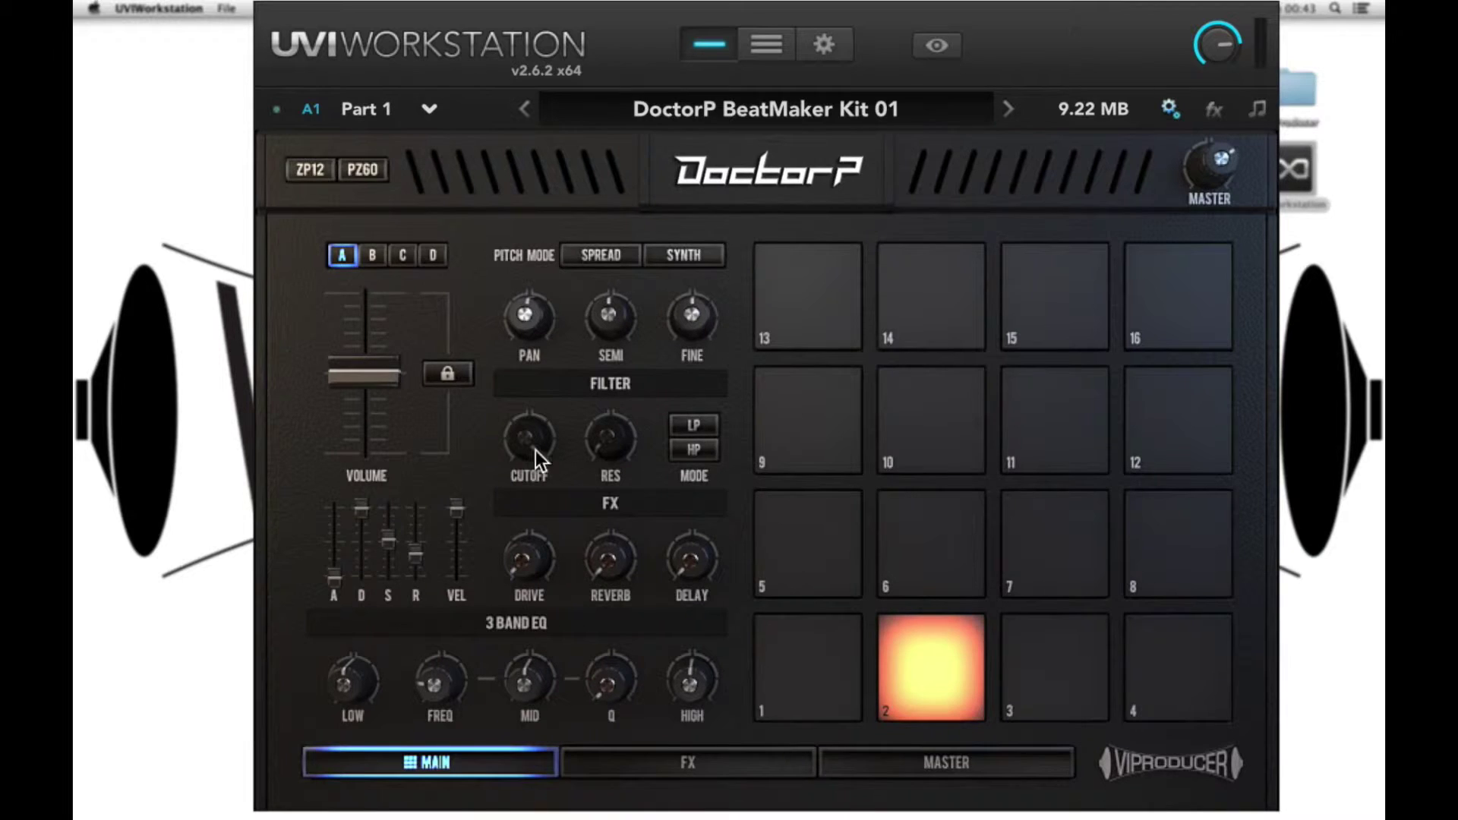
click(684, 427)
drag(524, 446, 527, 456)
scroll(524, 446, down, 6)
mouse_move(594, 439)
scroll(607, 436, up, 3)
scroll(523, 430, down, 3)
scroll(523, 430, up, 3)
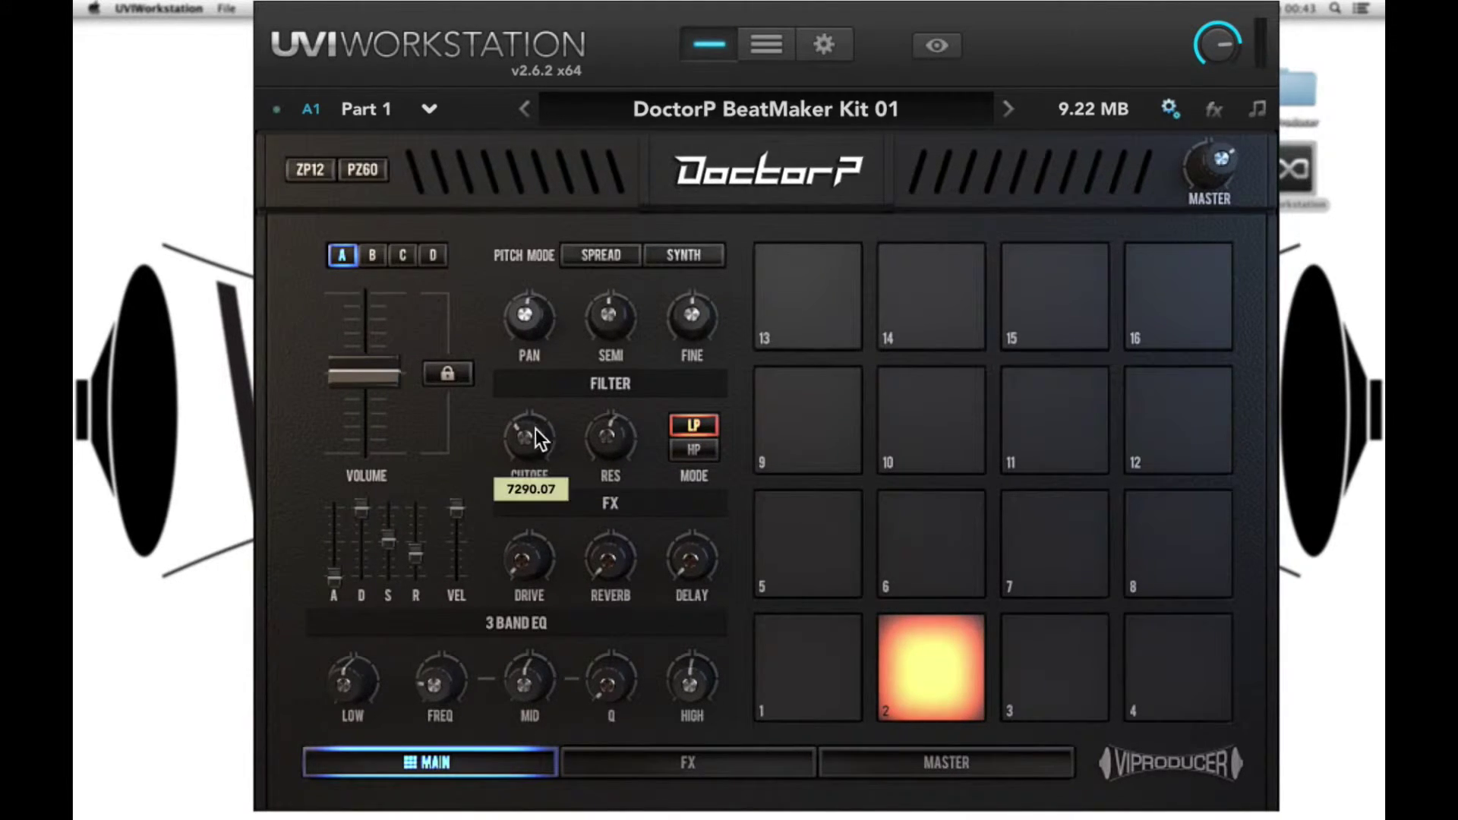
scroll(530, 445, up, 3)
scroll(604, 447, down, 2)
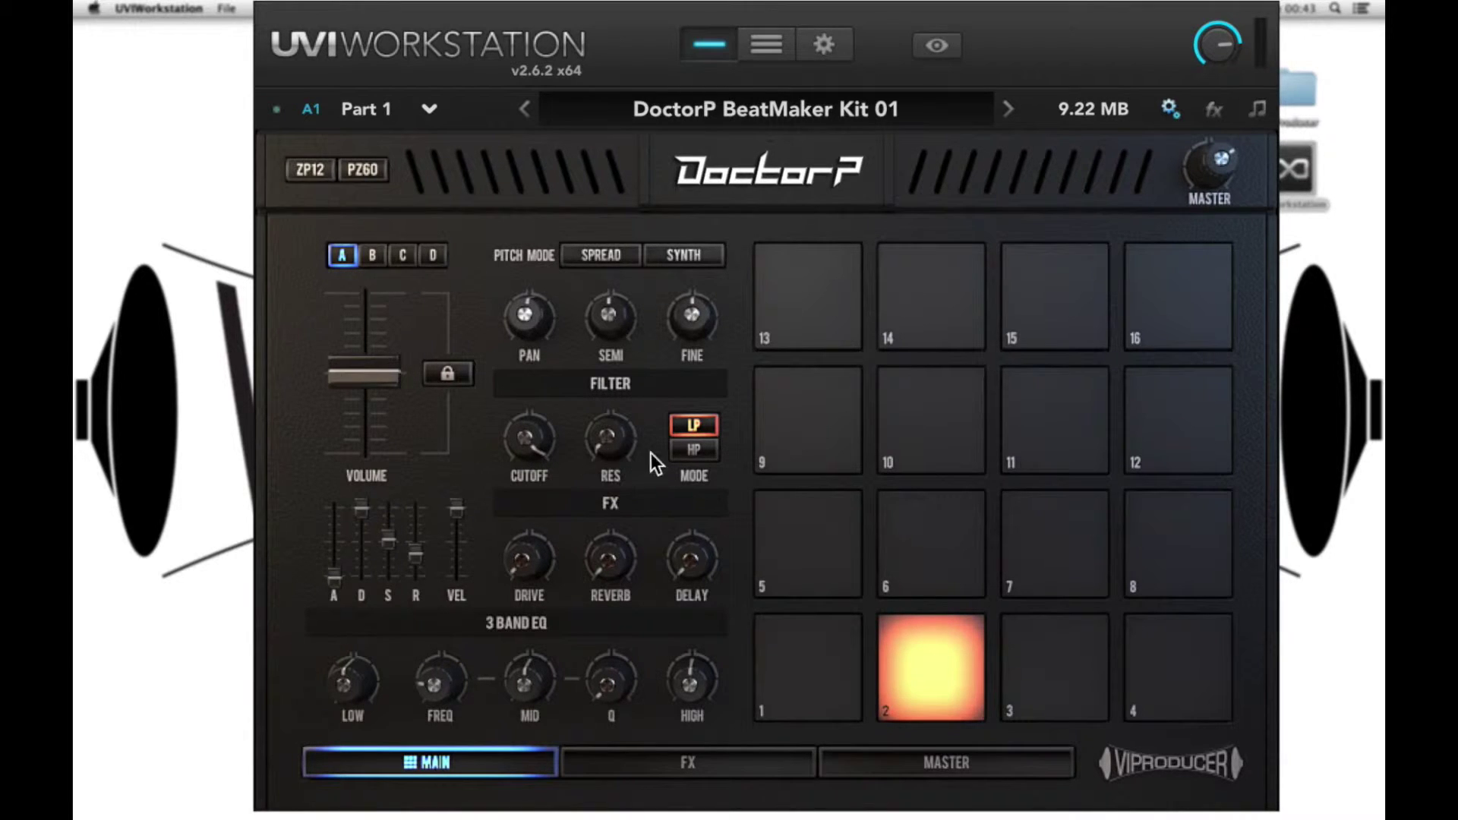
click(684, 455)
scroll(546, 444, down, 5)
scroll(537, 443, up, 4)
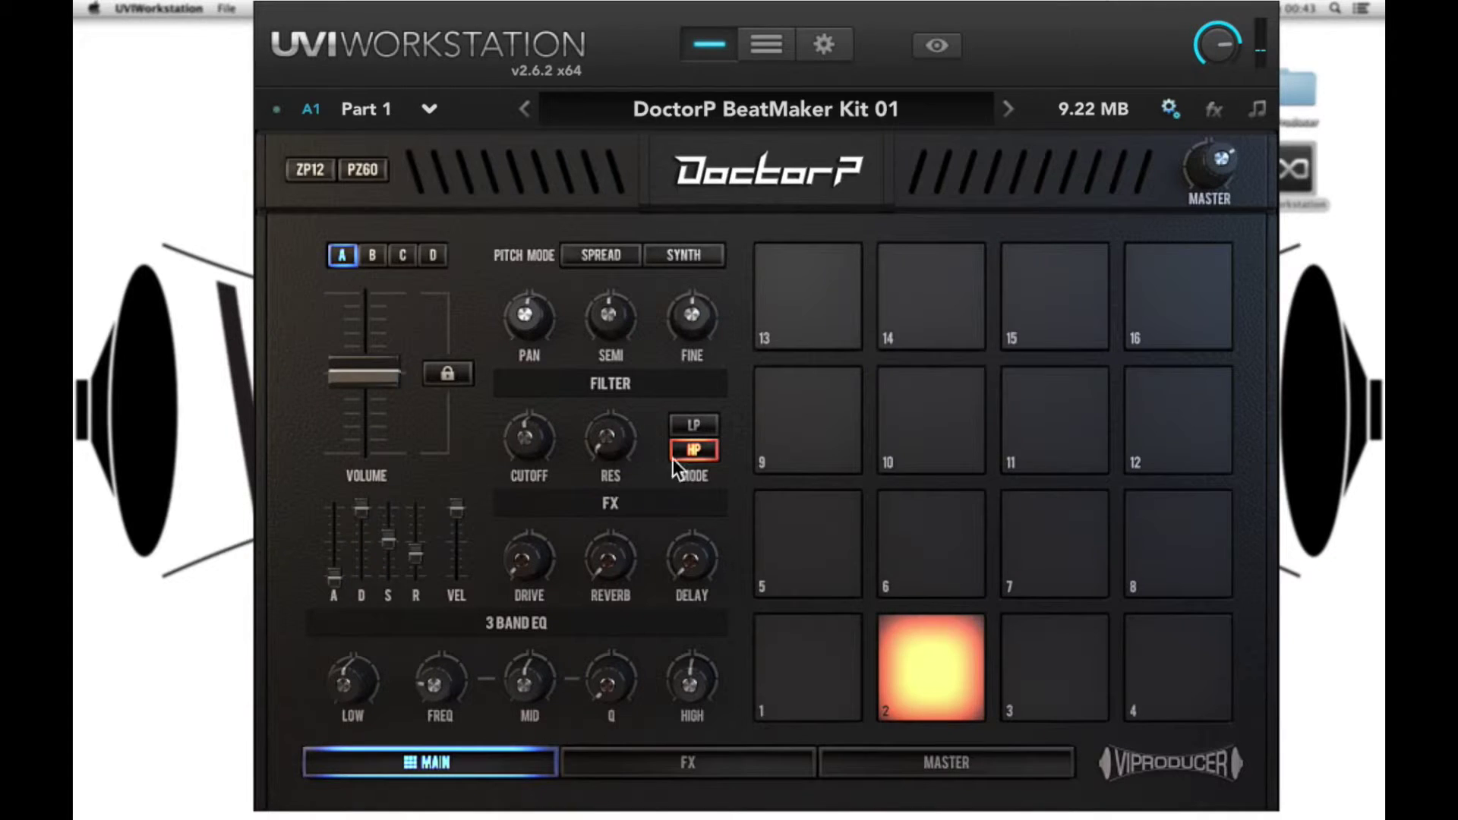
scroll(529, 425, down, 5)
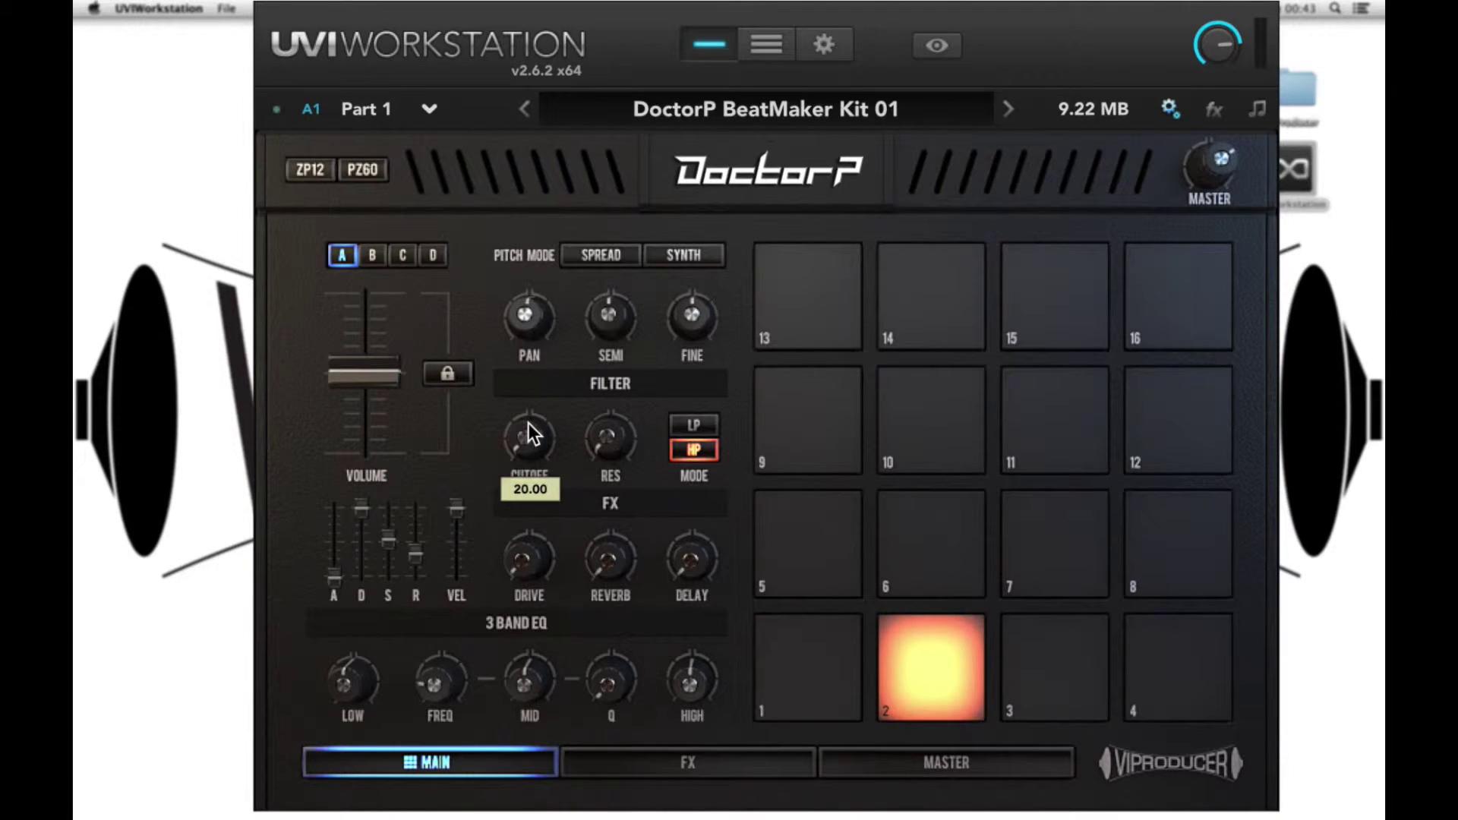
click(691, 447)
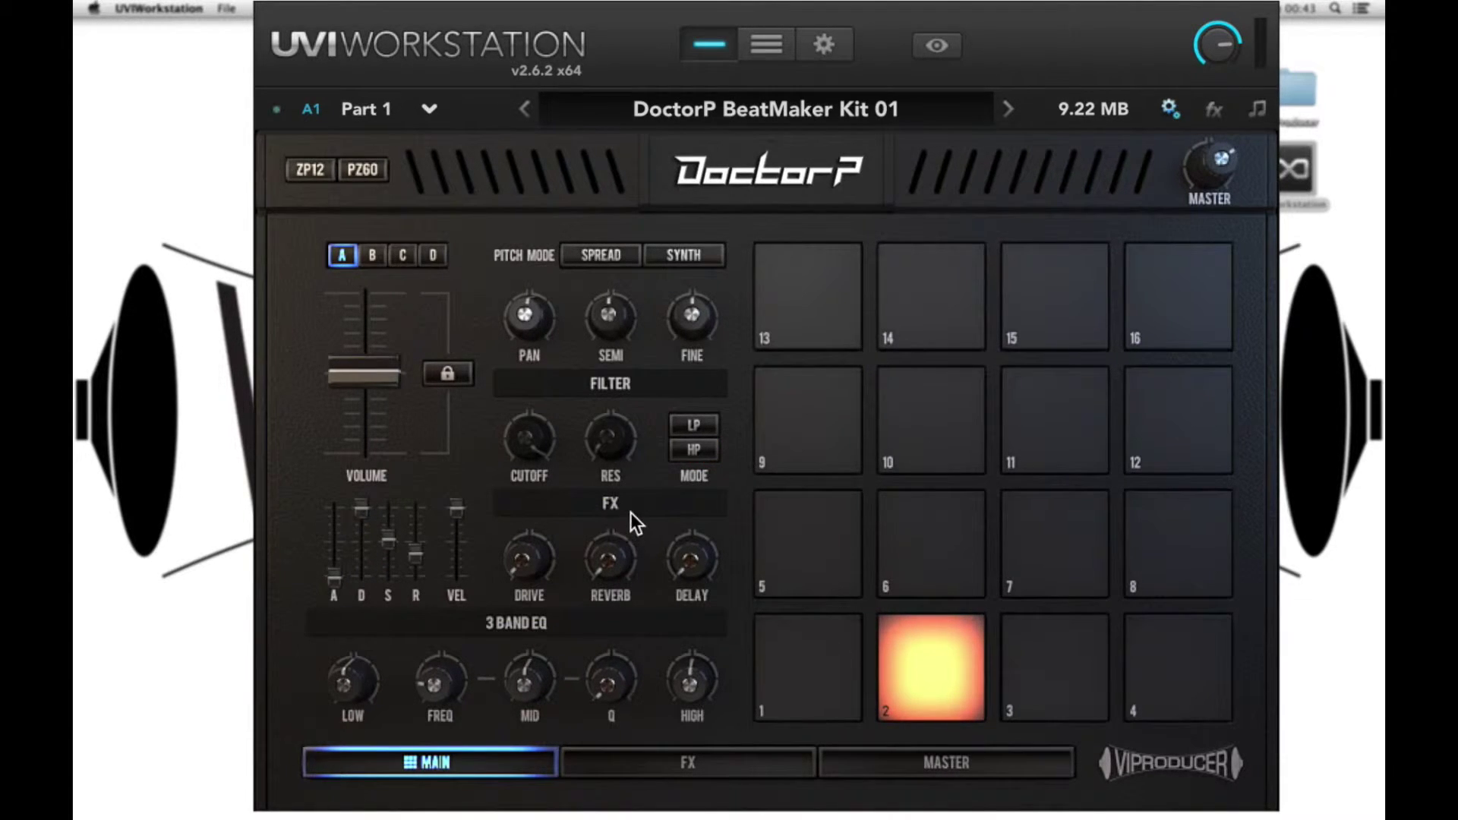
mouse_move(531, 562)
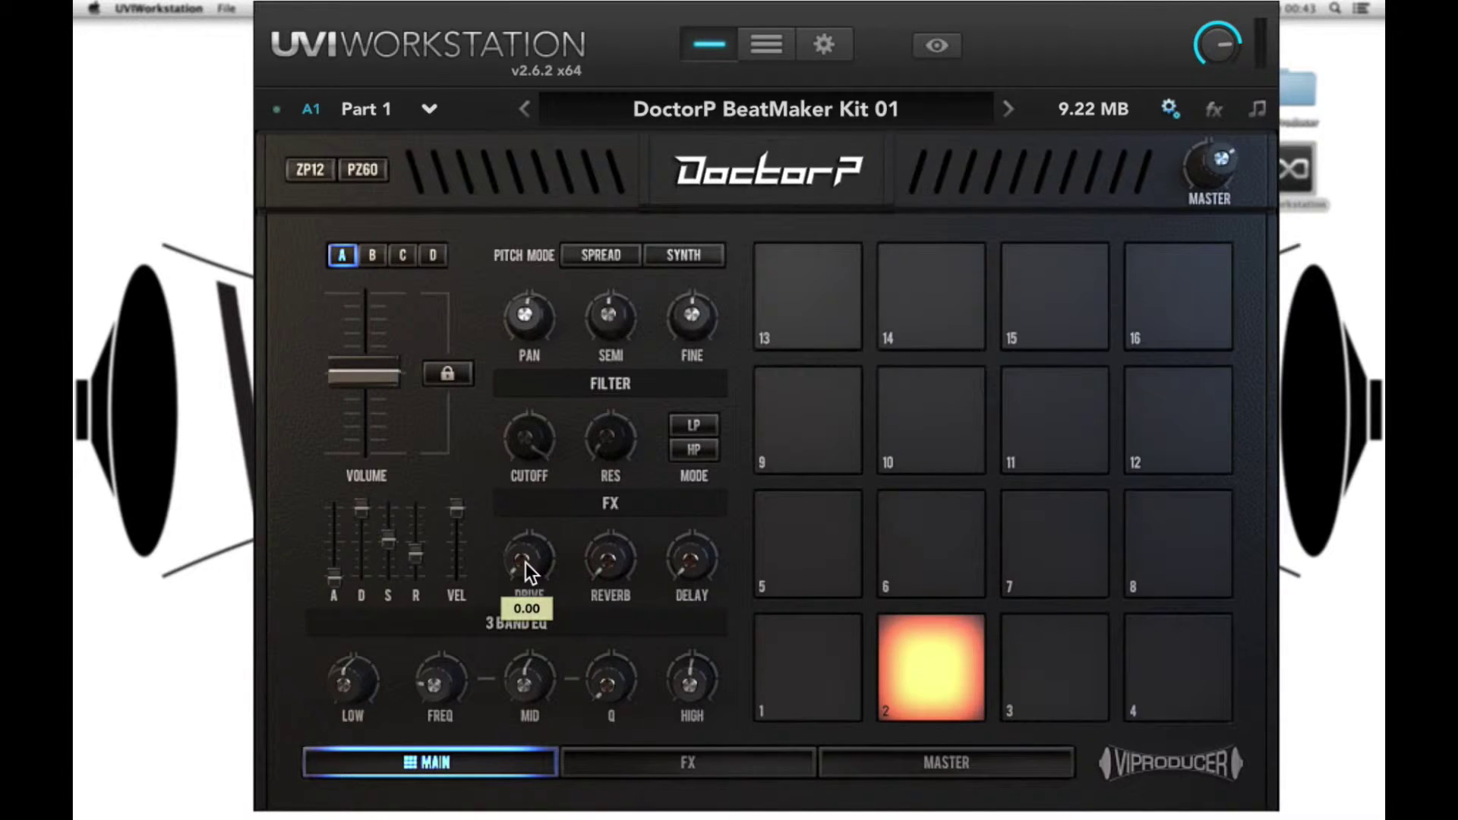
drag(525, 562, 479, 619)
mouse_move(609, 566)
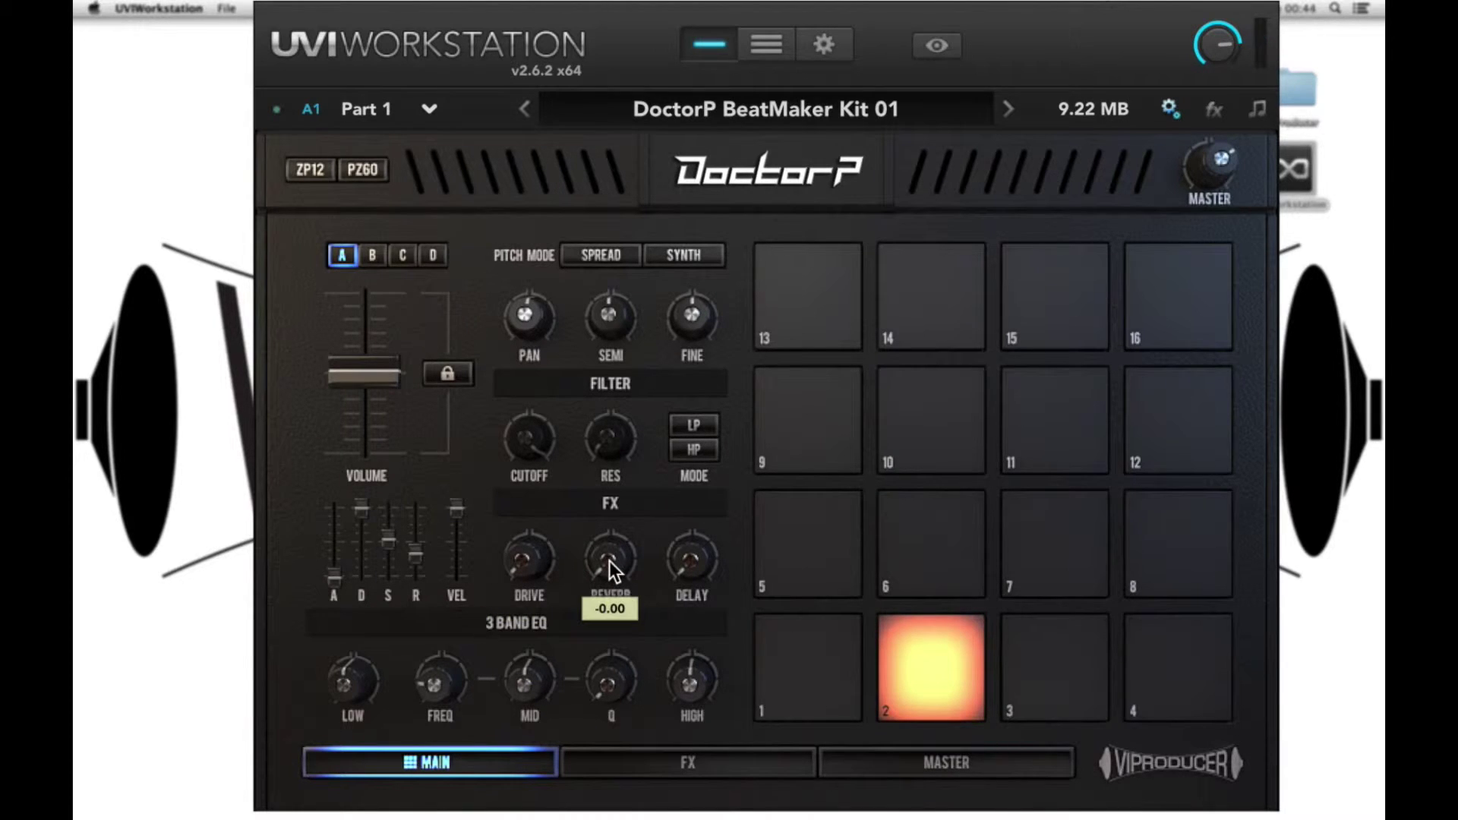
mouse_move(610, 561)
mouse_down()
mouse_move(589, 392)
mouse_move(598, 301)
mouse_move(565, 546)
mouse_move(601, 584)
mouse_up()
drag(689, 559, 657, 359)
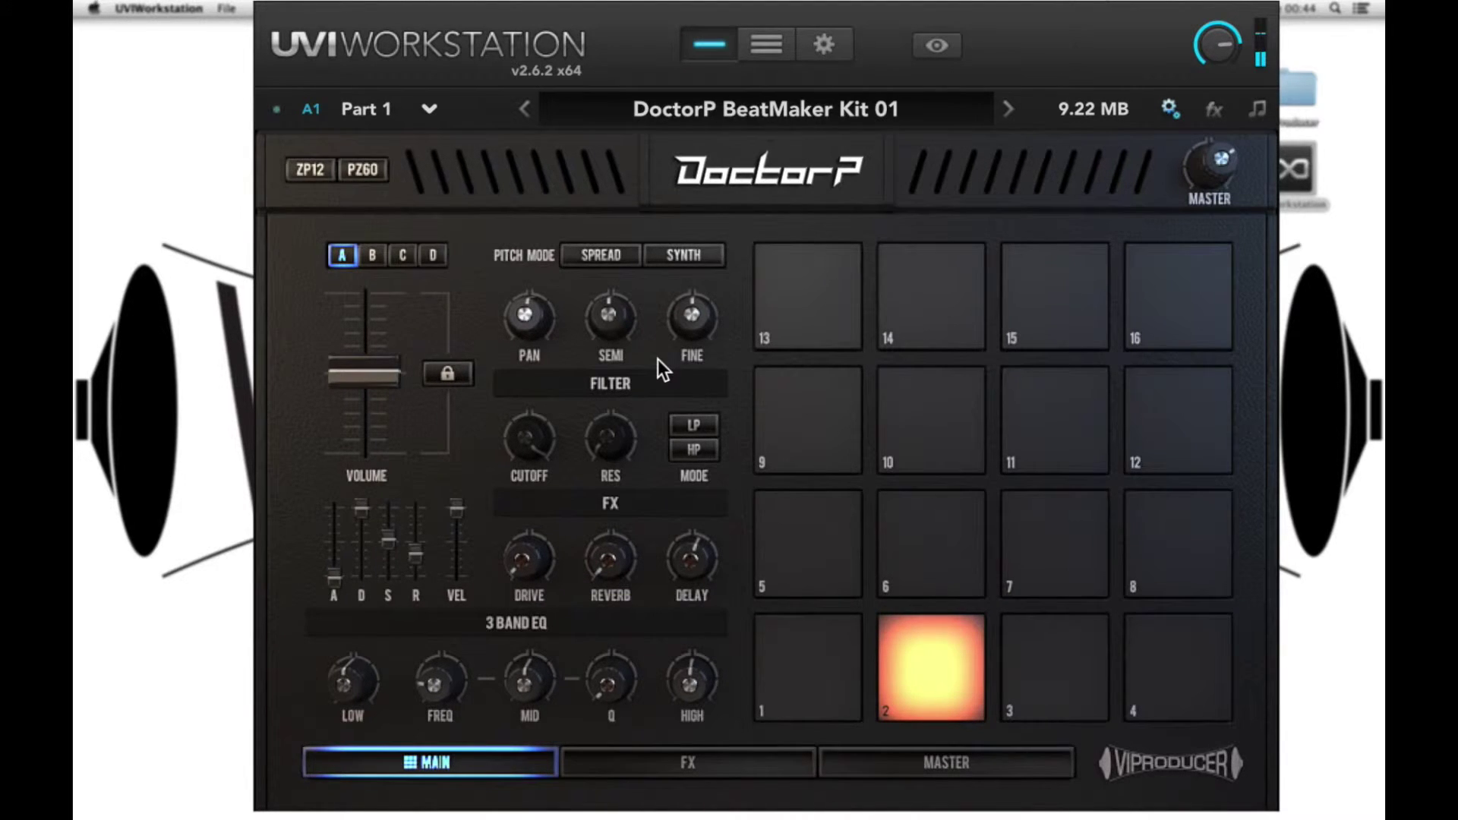
click(681, 545)
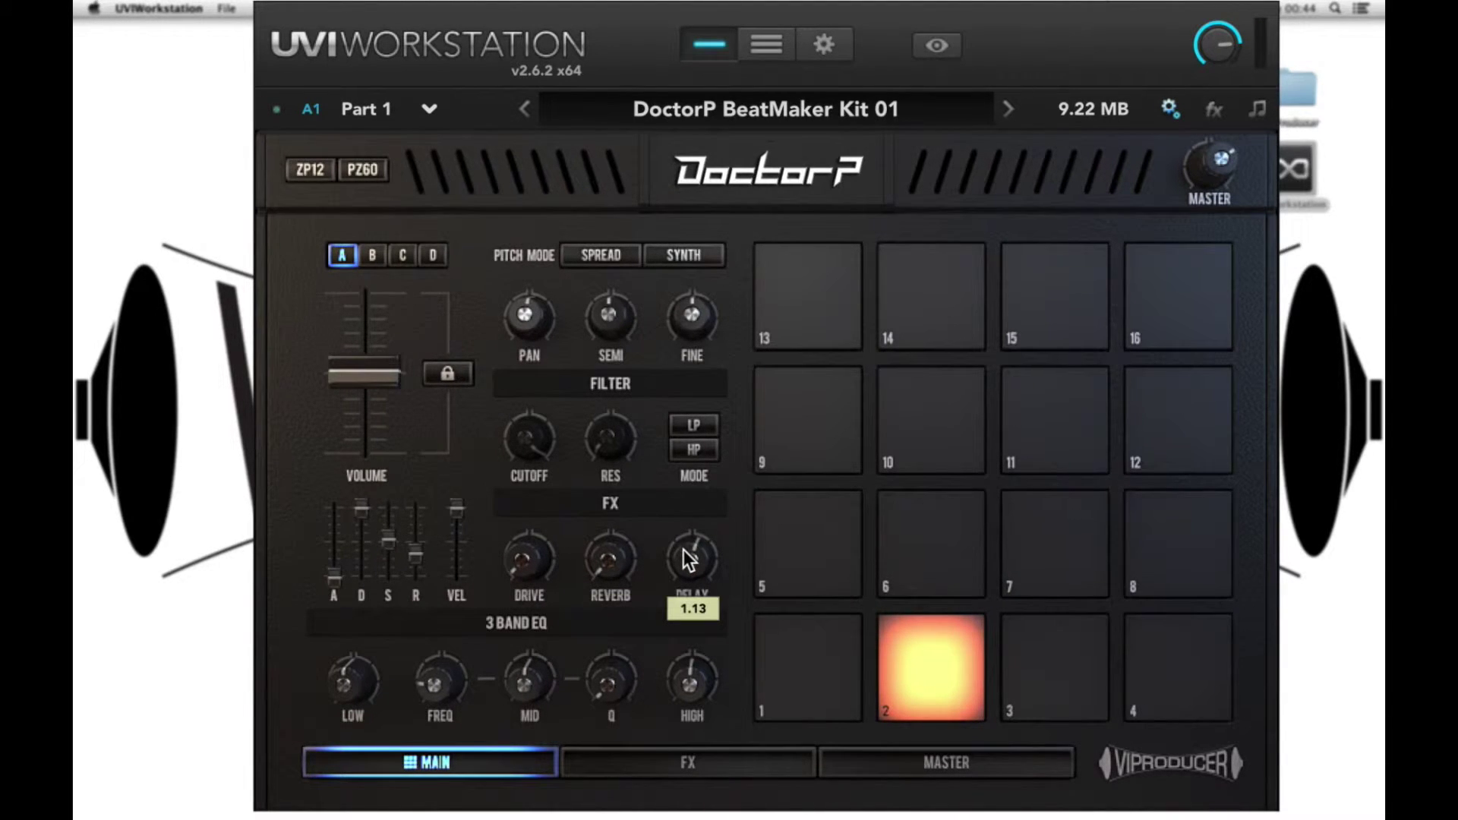
scroll(683, 550, down, 5)
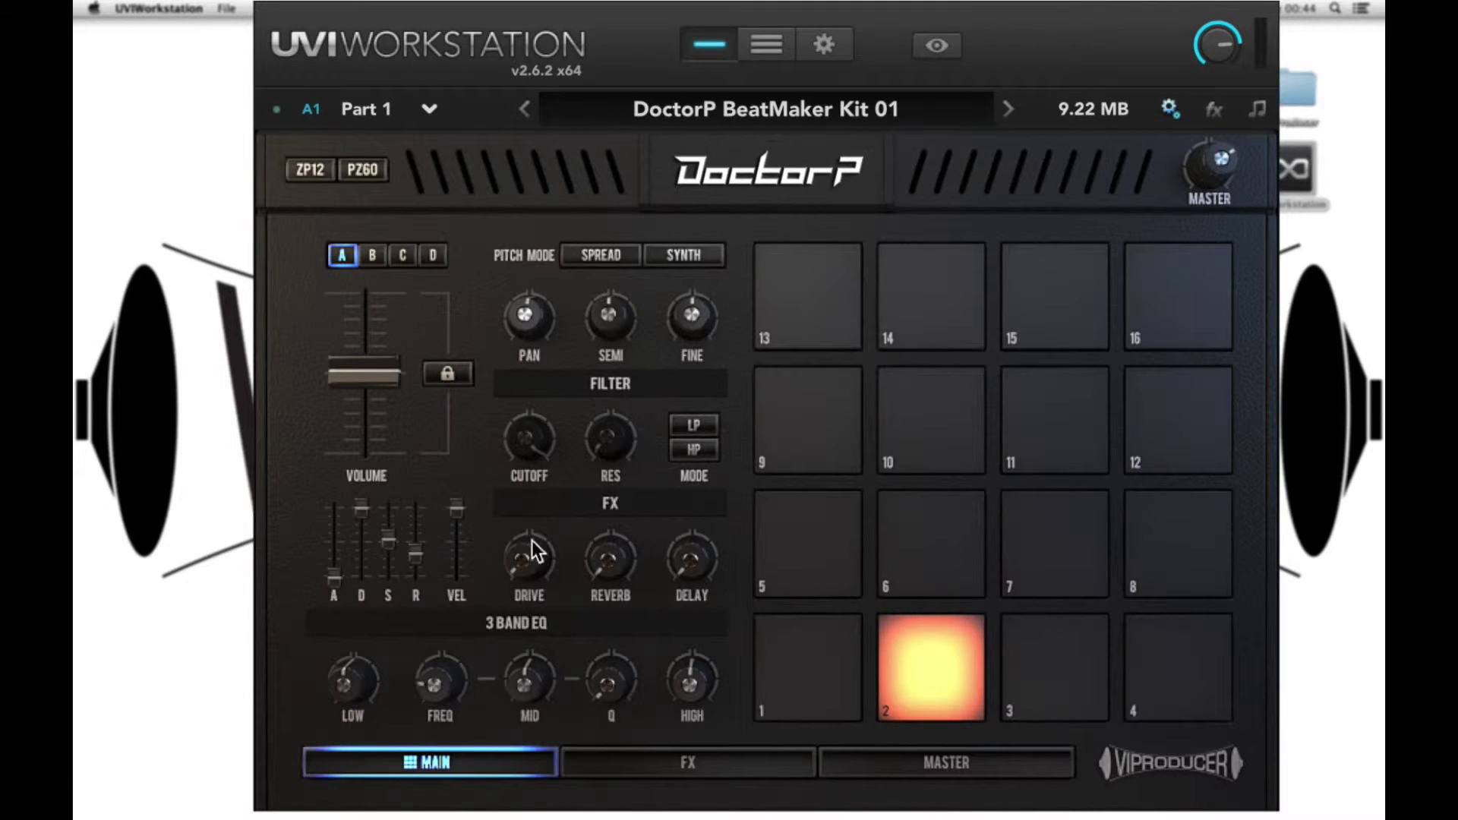
mouse_move(311, 514)
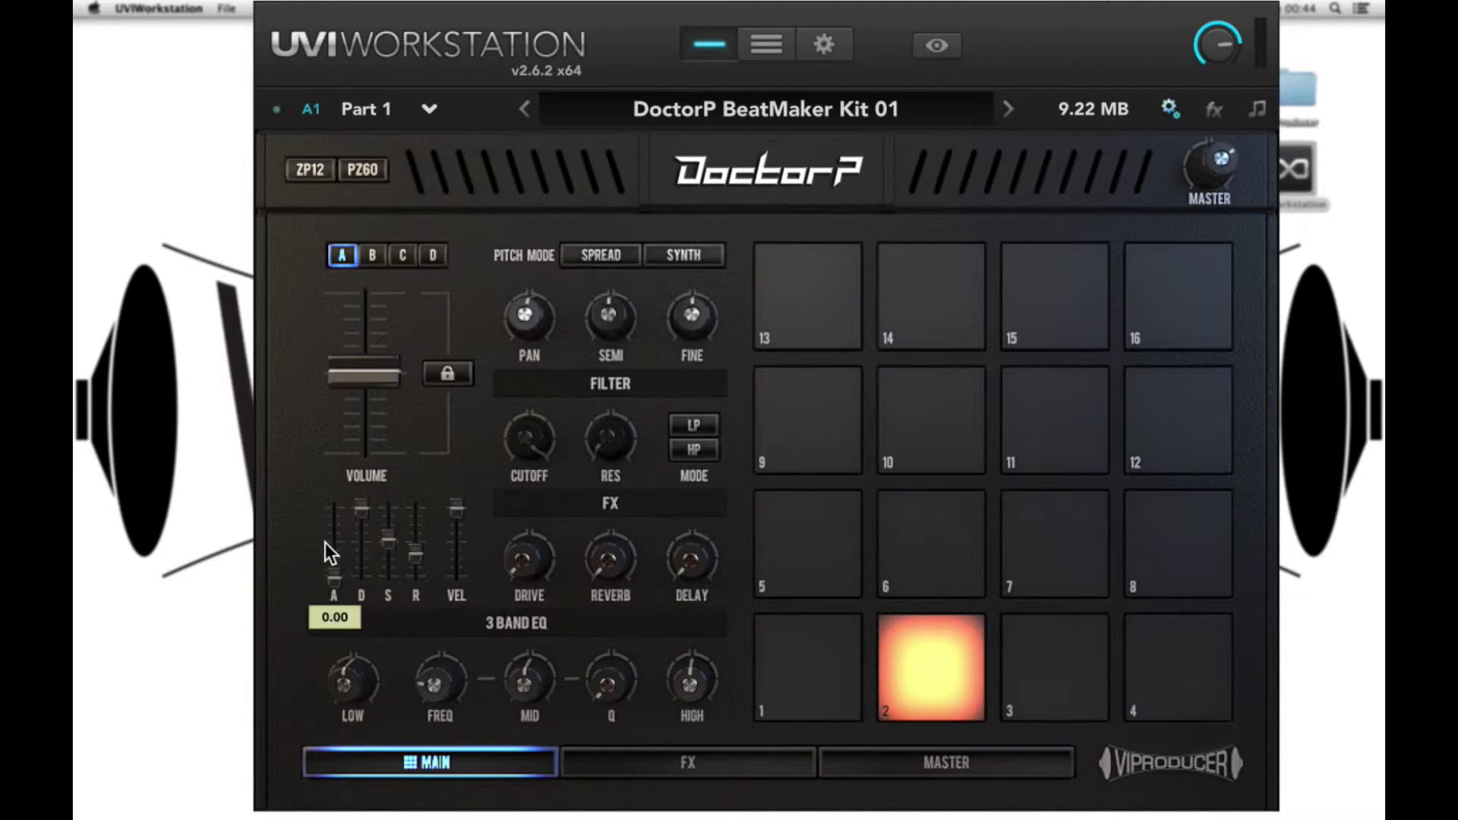
mouse_move(405, 551)
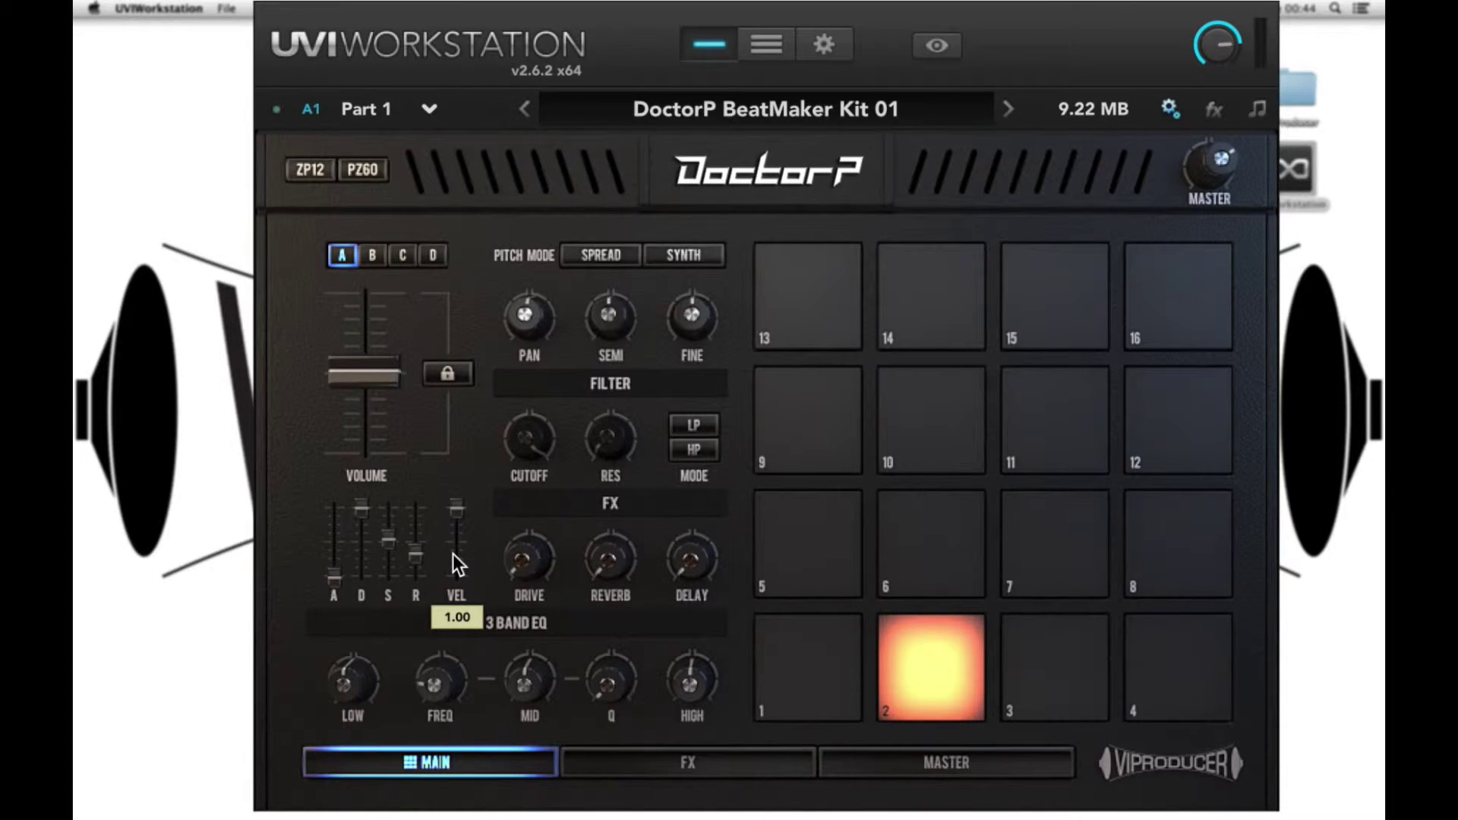
drag(454, 513, 452, 564)
drag(454, 581, 454, 459)
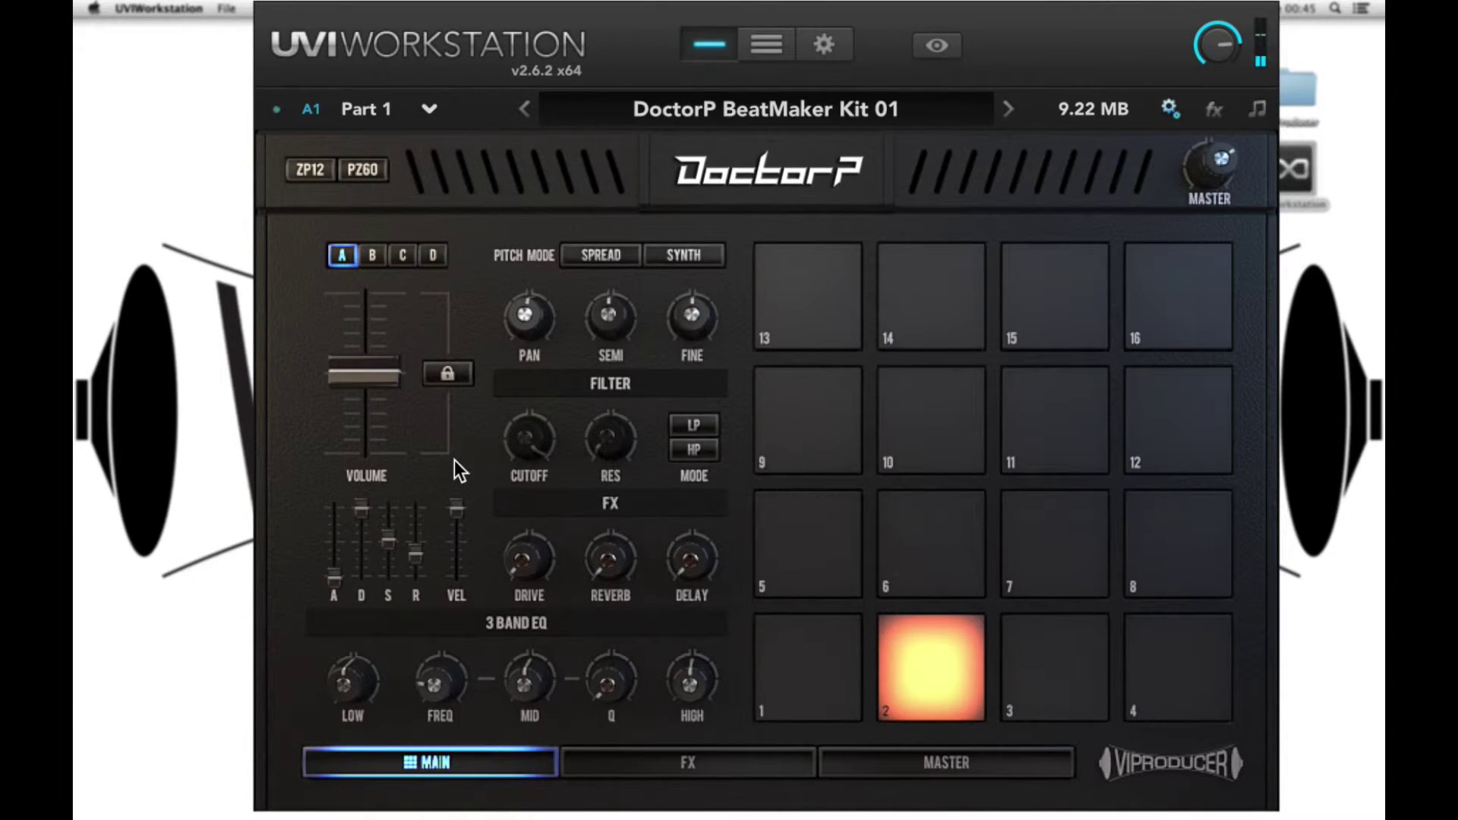
Try the high and low EQ bands, then boost mid and raise the EQ centre frequency
mouse_move(360, 664)
mouse_move(689, 691)
drag(690, 691, 647, 681)
drag(345, 687, 306, 693)
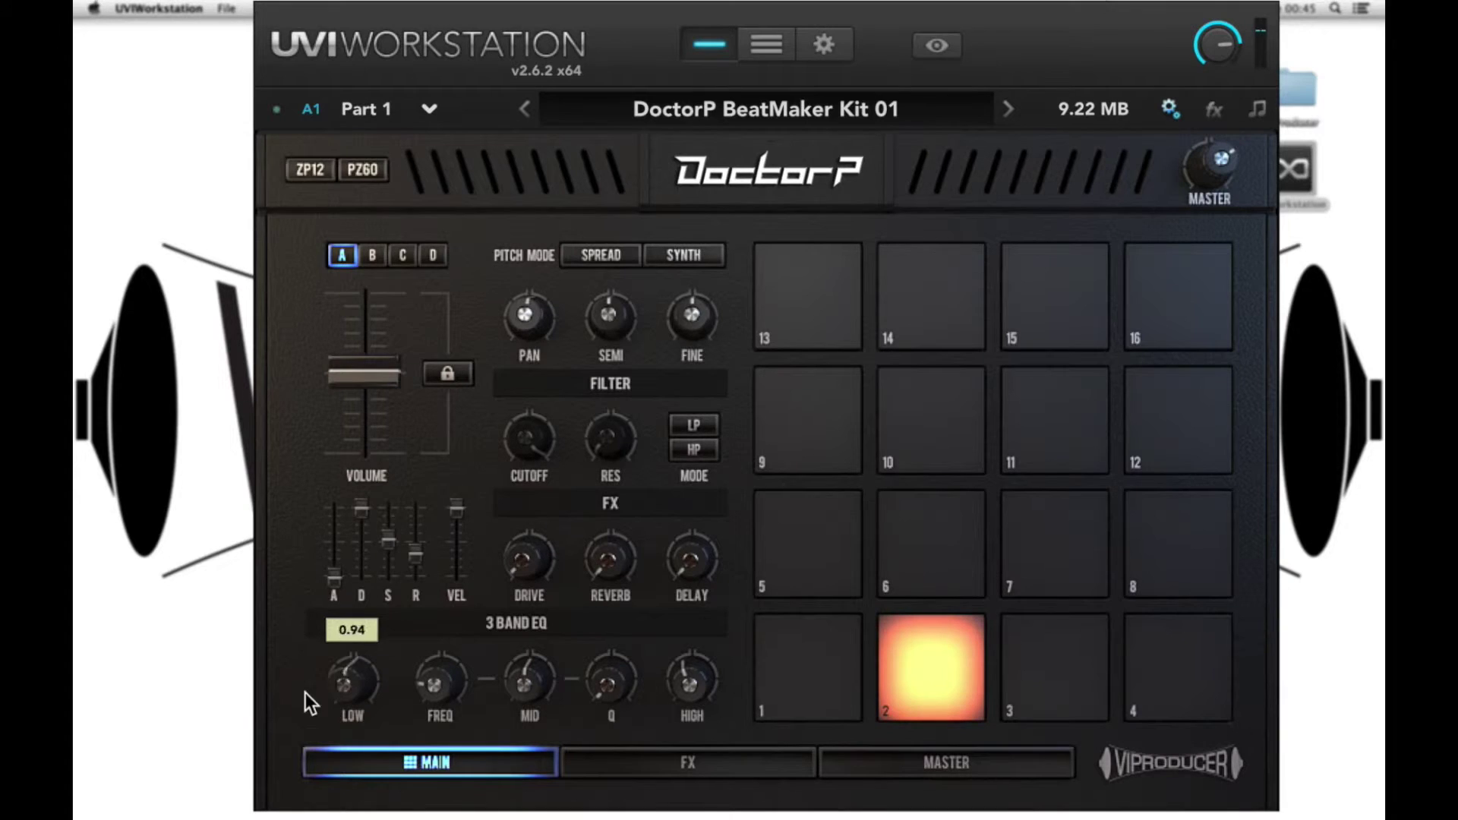
mouse_move(530, 685)
drag(527, 678, 520, 621)
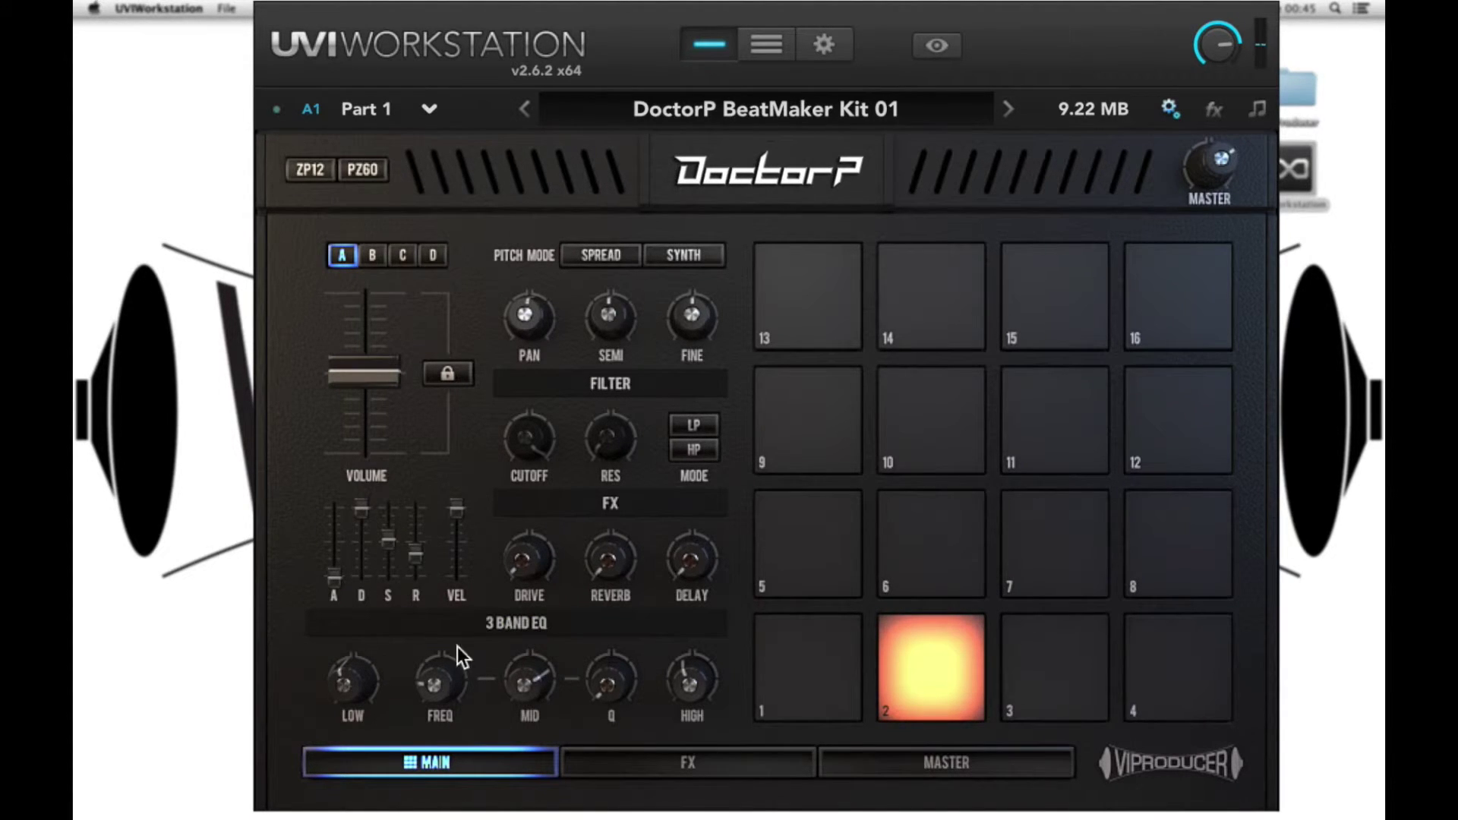
drag(429, 671, 401, 477)
Set the kit's pitch mode to Spread
mouse_move(609, 690)
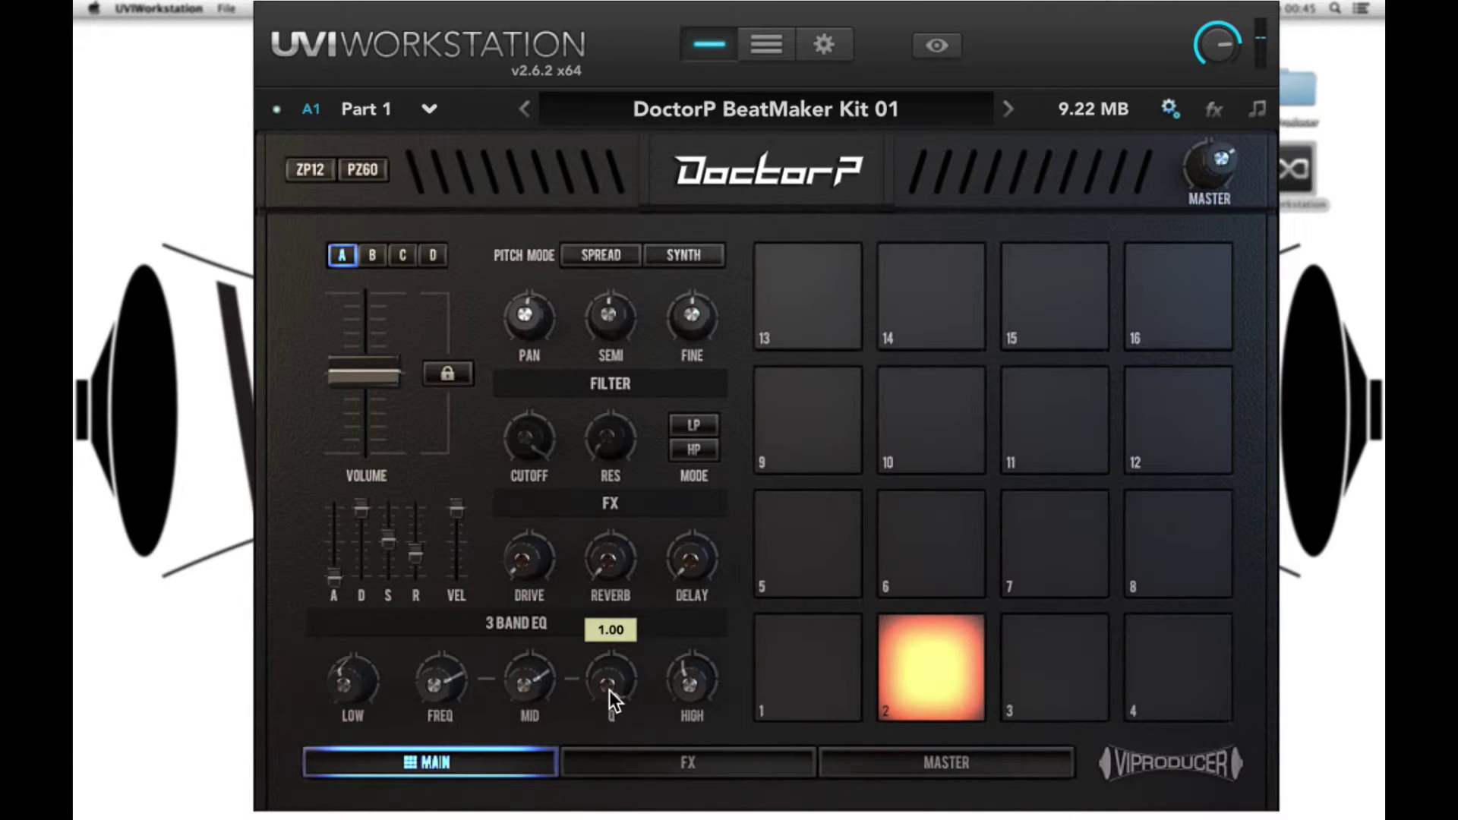
mouse_move(352, 683)
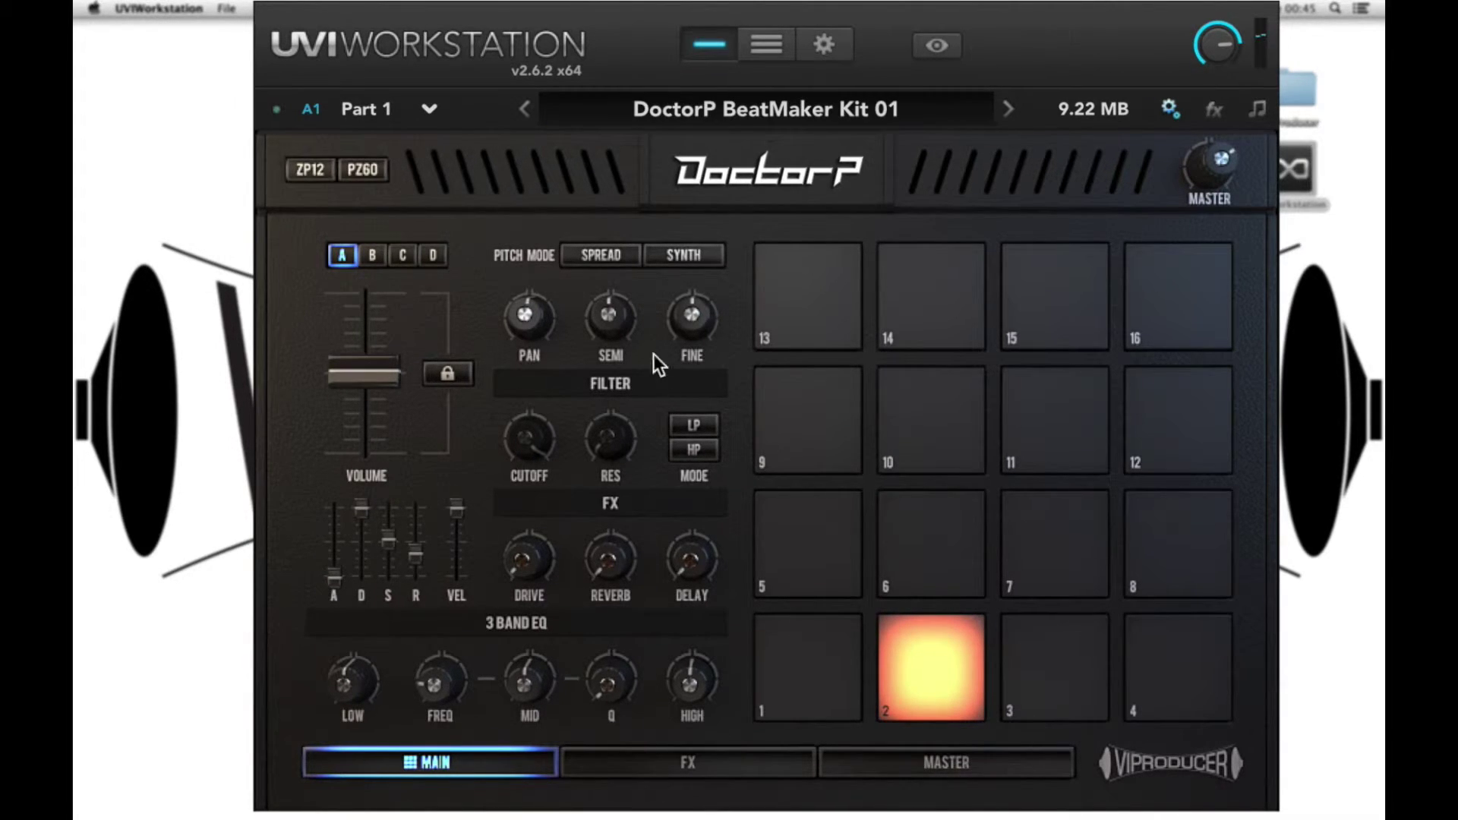
click(596, 256)
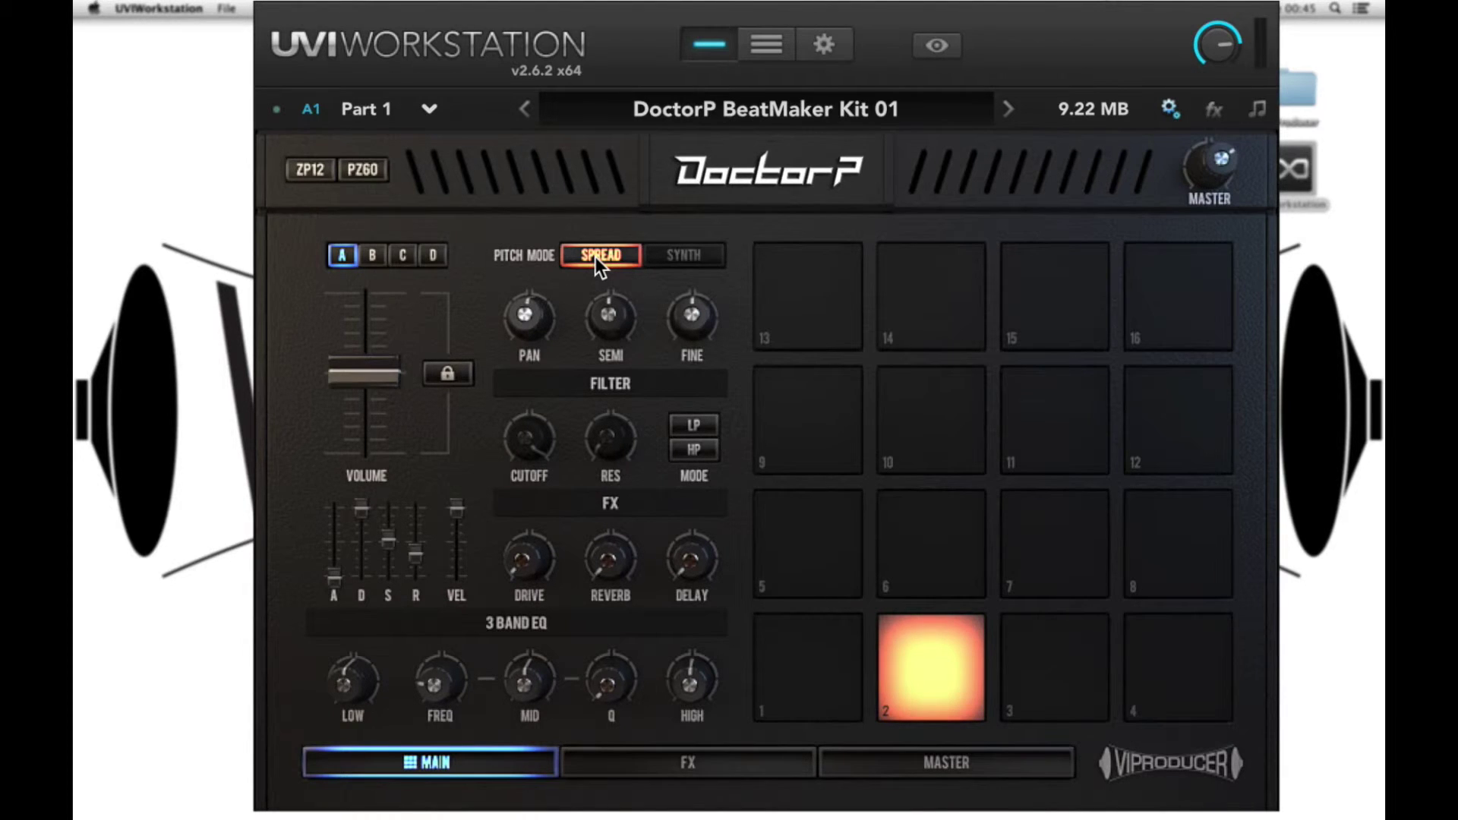
Toggle the Spread pitch mode off, on, and off again
click(594, 256)
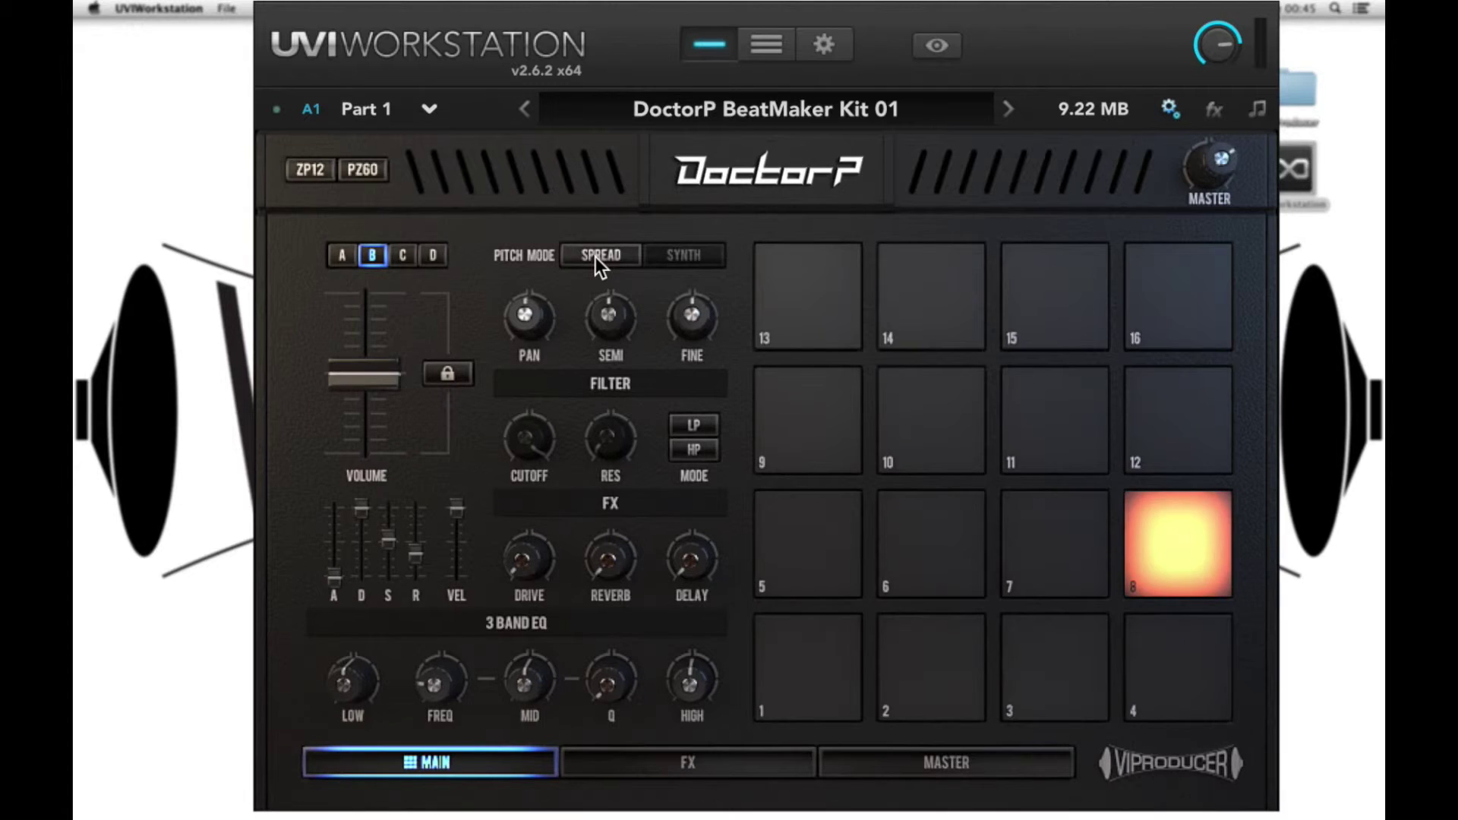
click(596, 257)
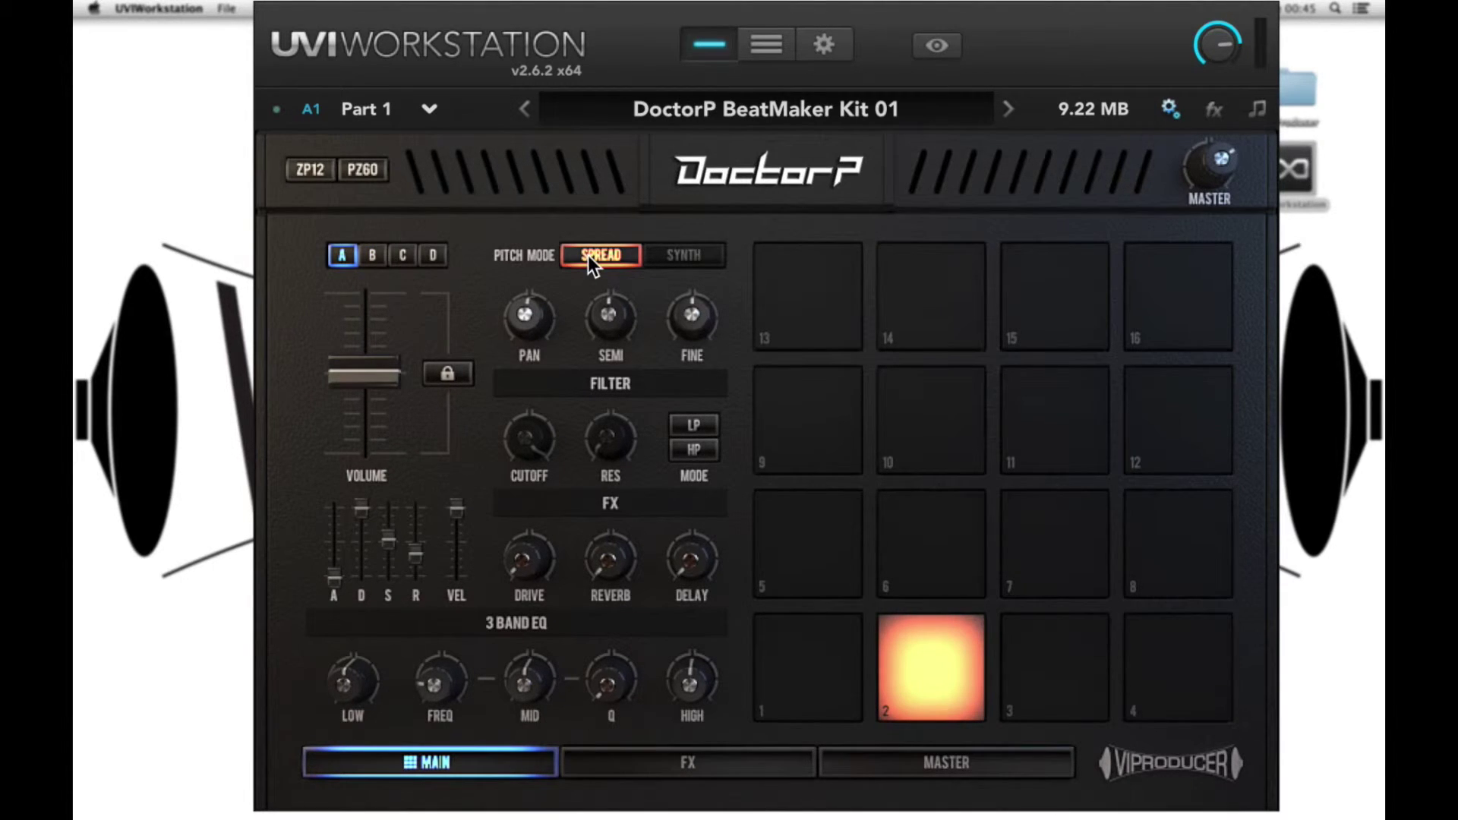
click(589, 255)
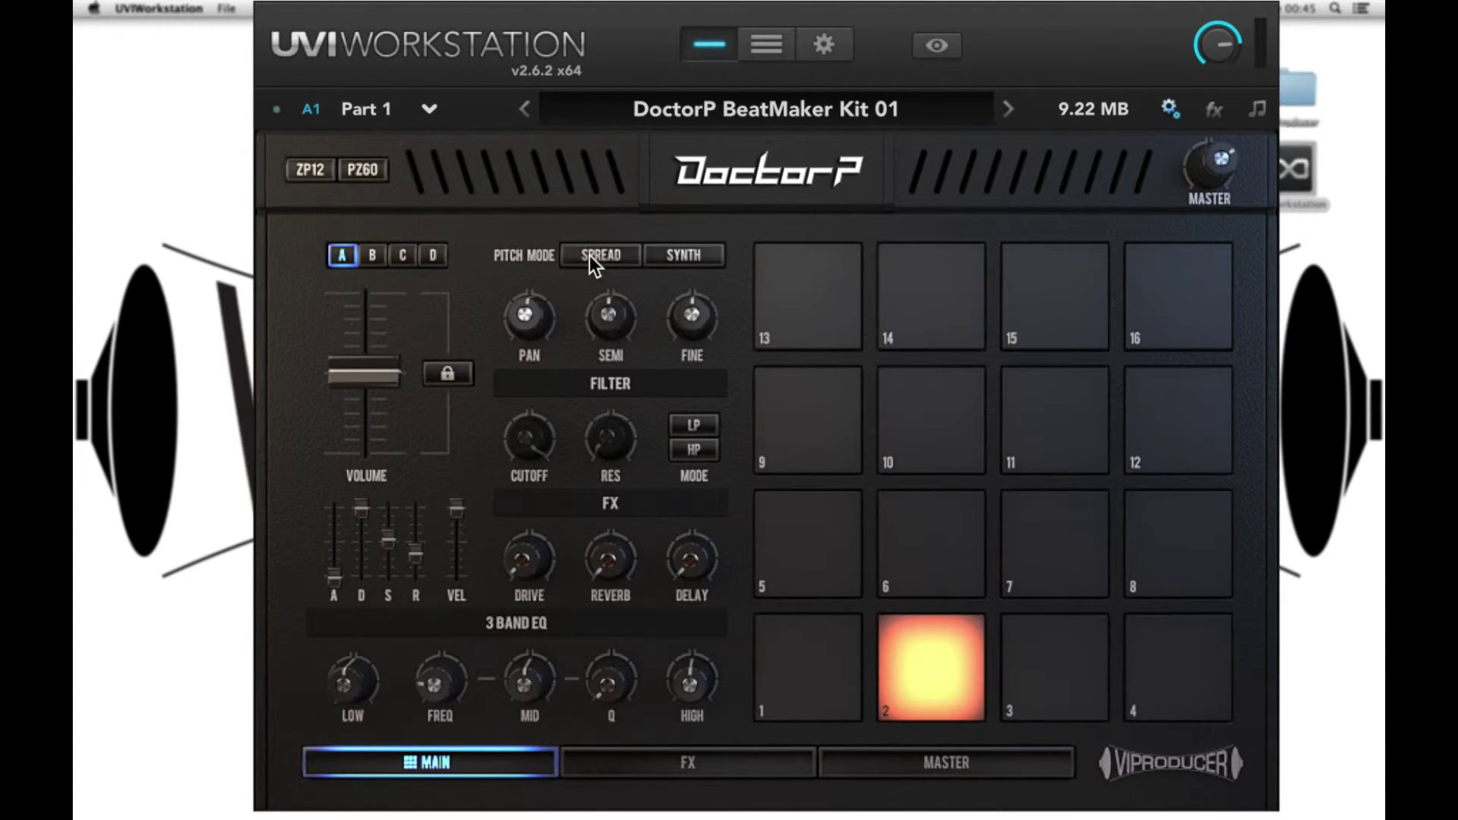
Set pitch mode to Synth, raise the high EQ band to 23.25, and show the FX page
click(691, 255)
drag(680, 683, 628, 790)
click(652, 769)
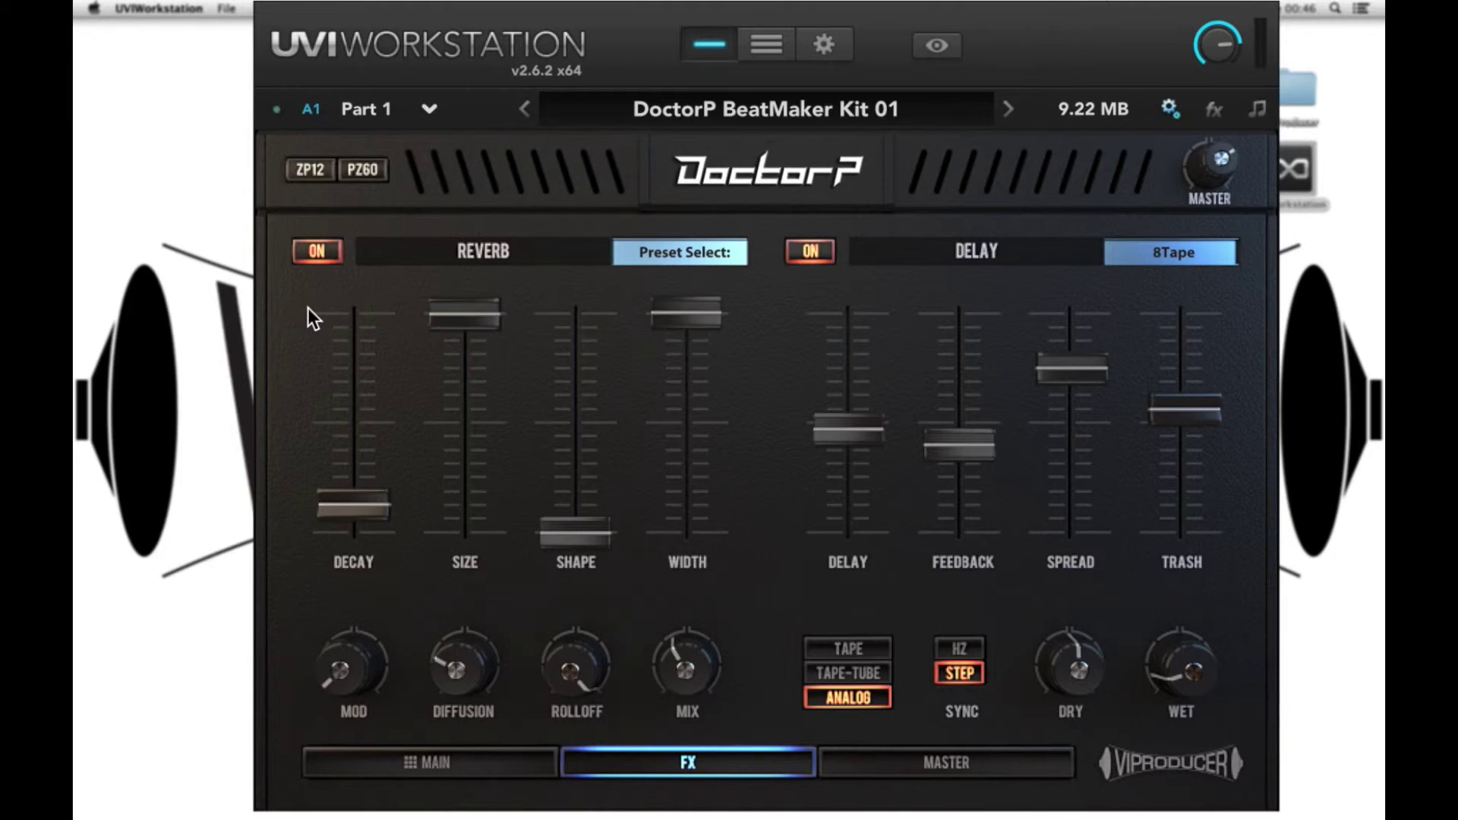
mouse_move(334, 435)
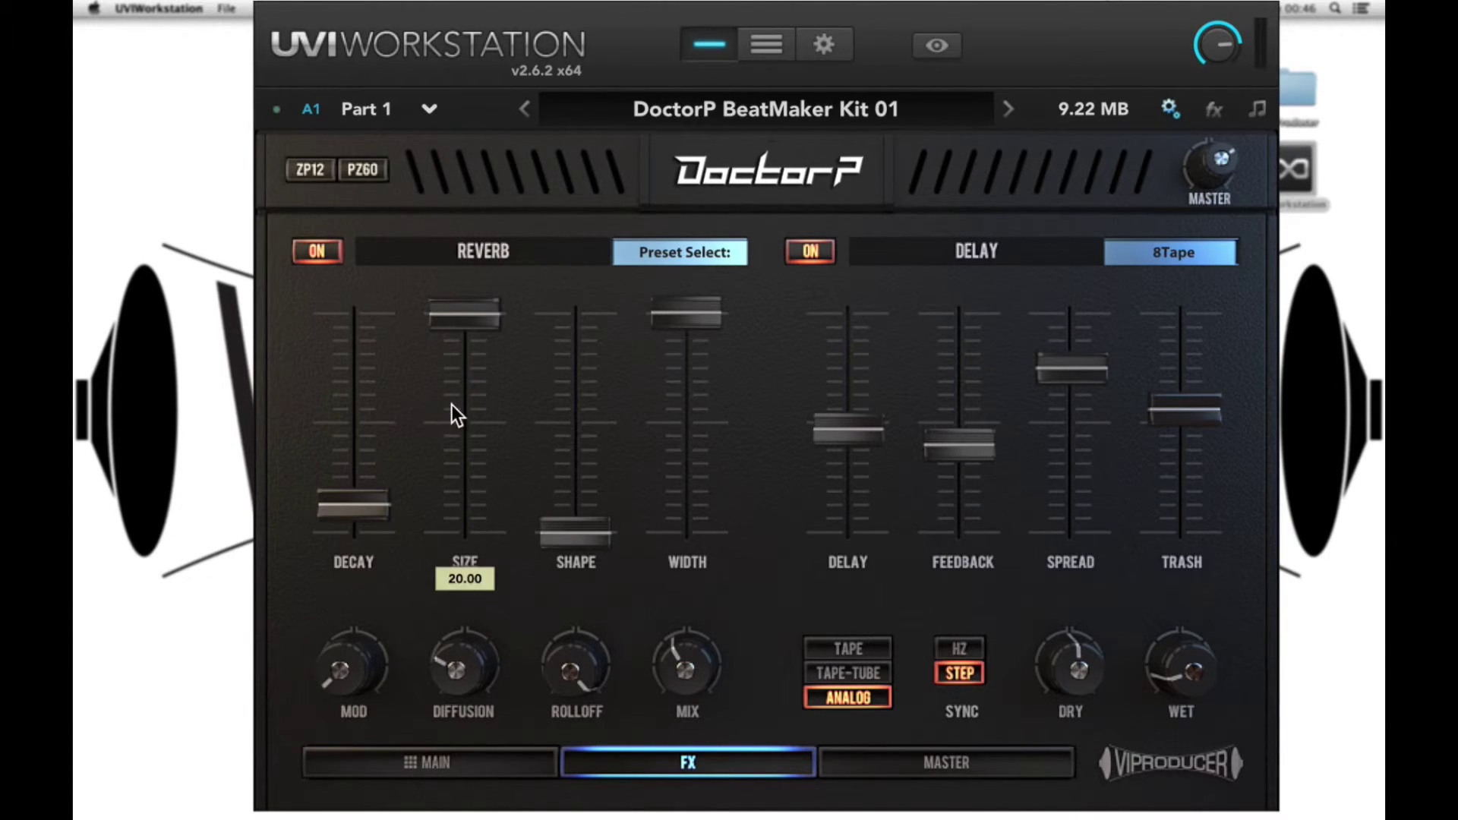
mouse_move(562, 418)
mouse_move(687, 421)
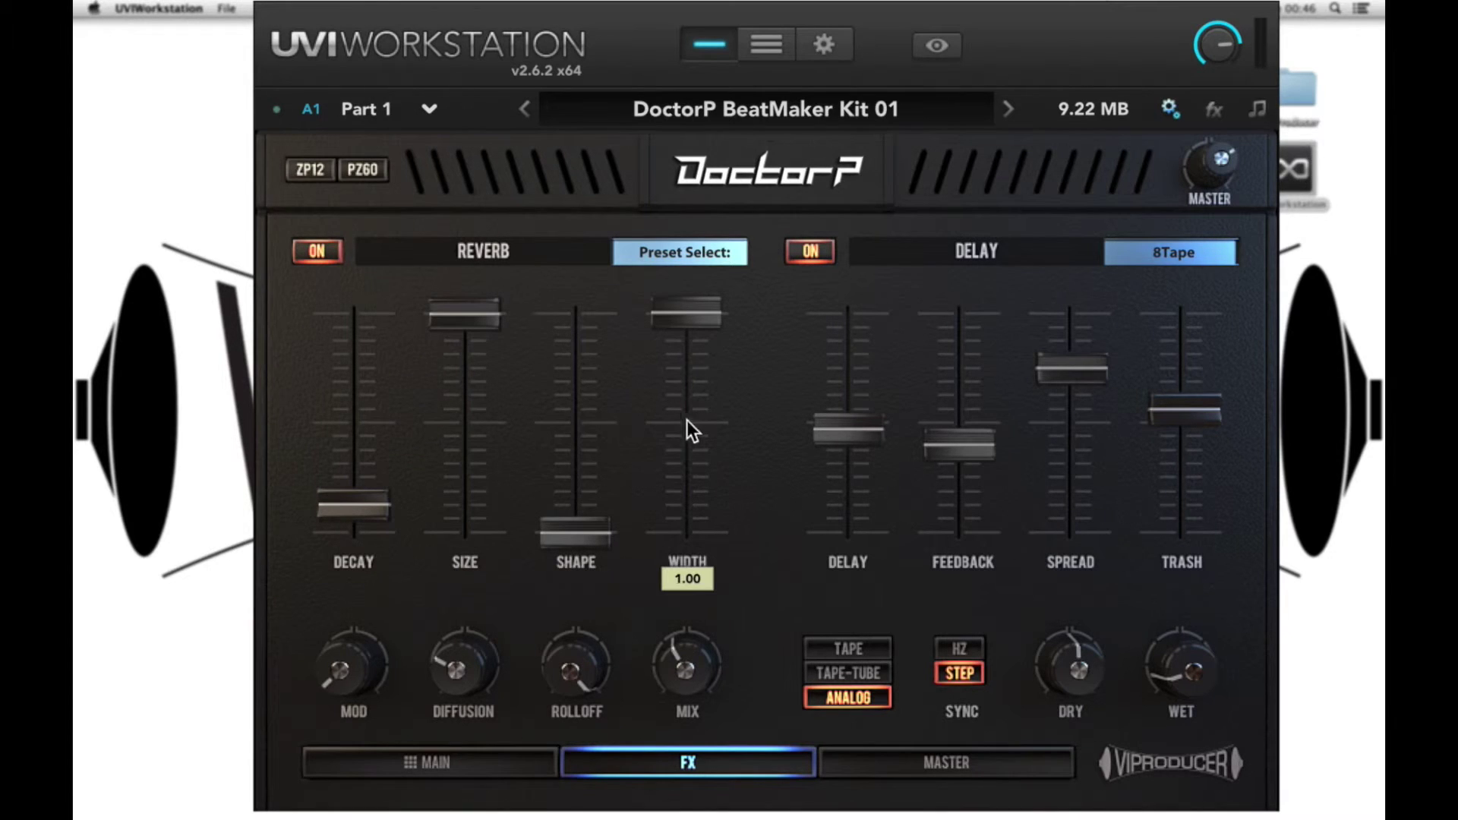
mouse_move(307, 651)
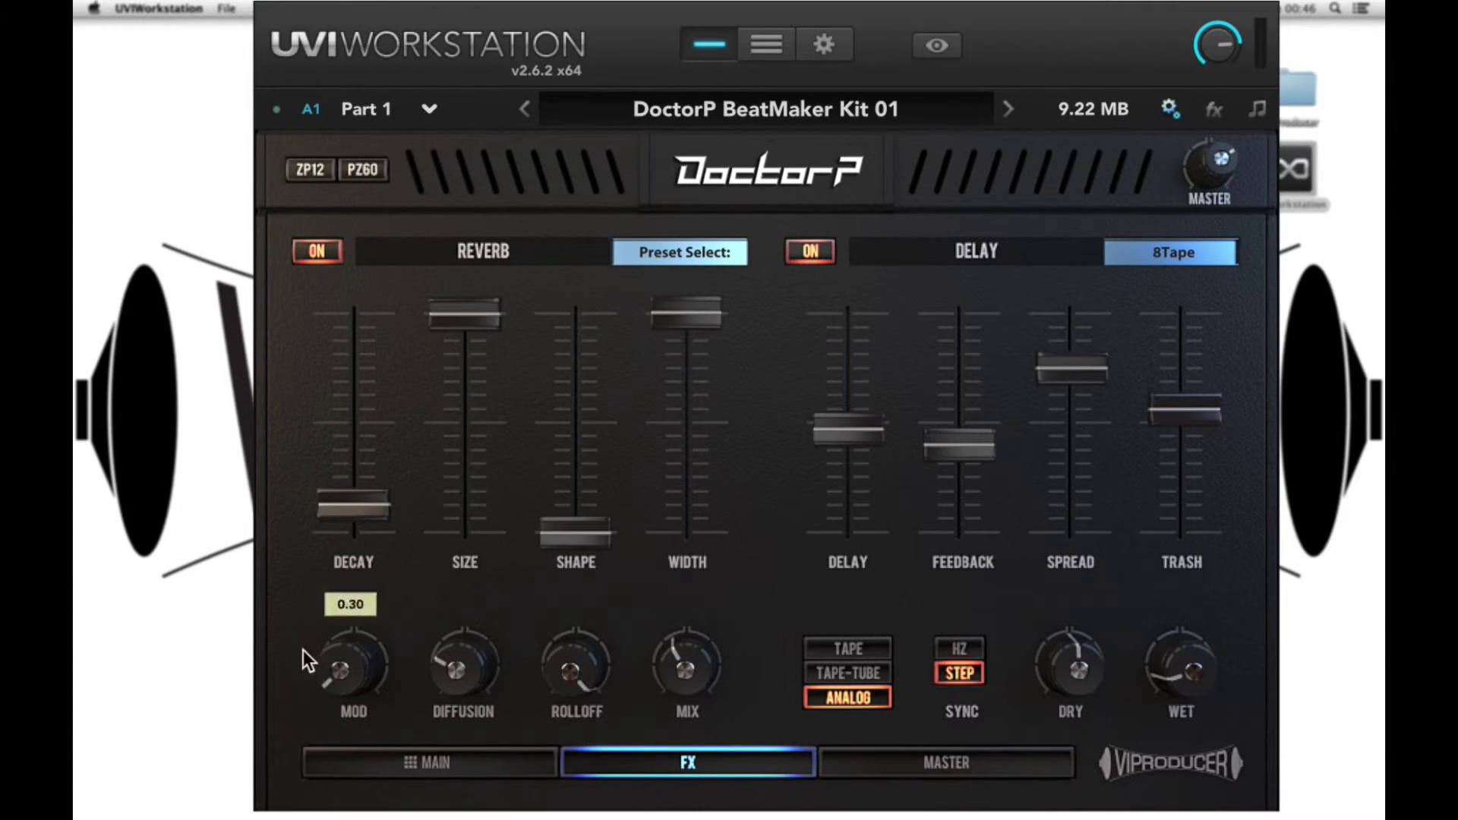
mouse_move(444, 674)
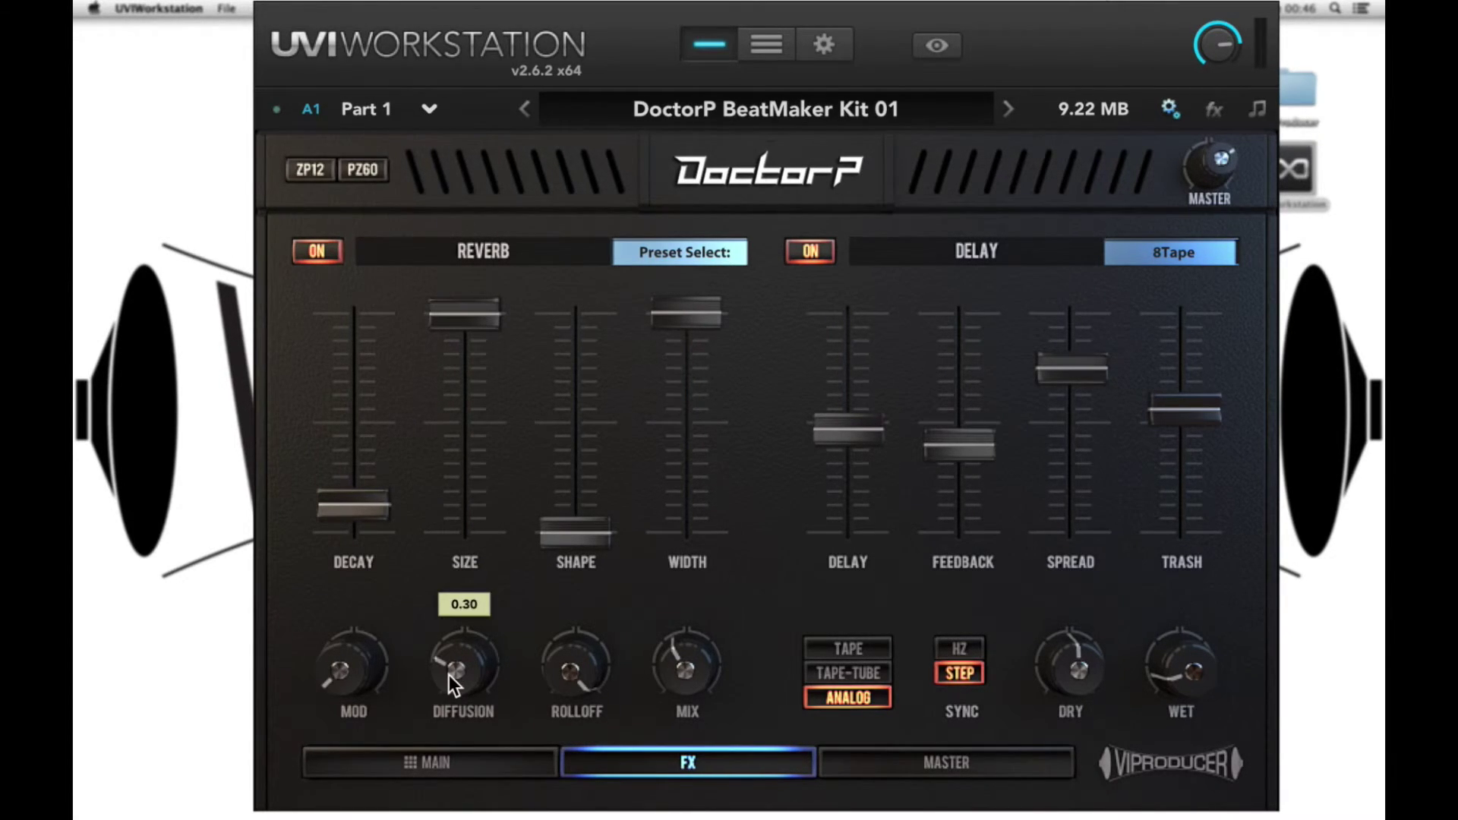
mouse_move(682, 674)
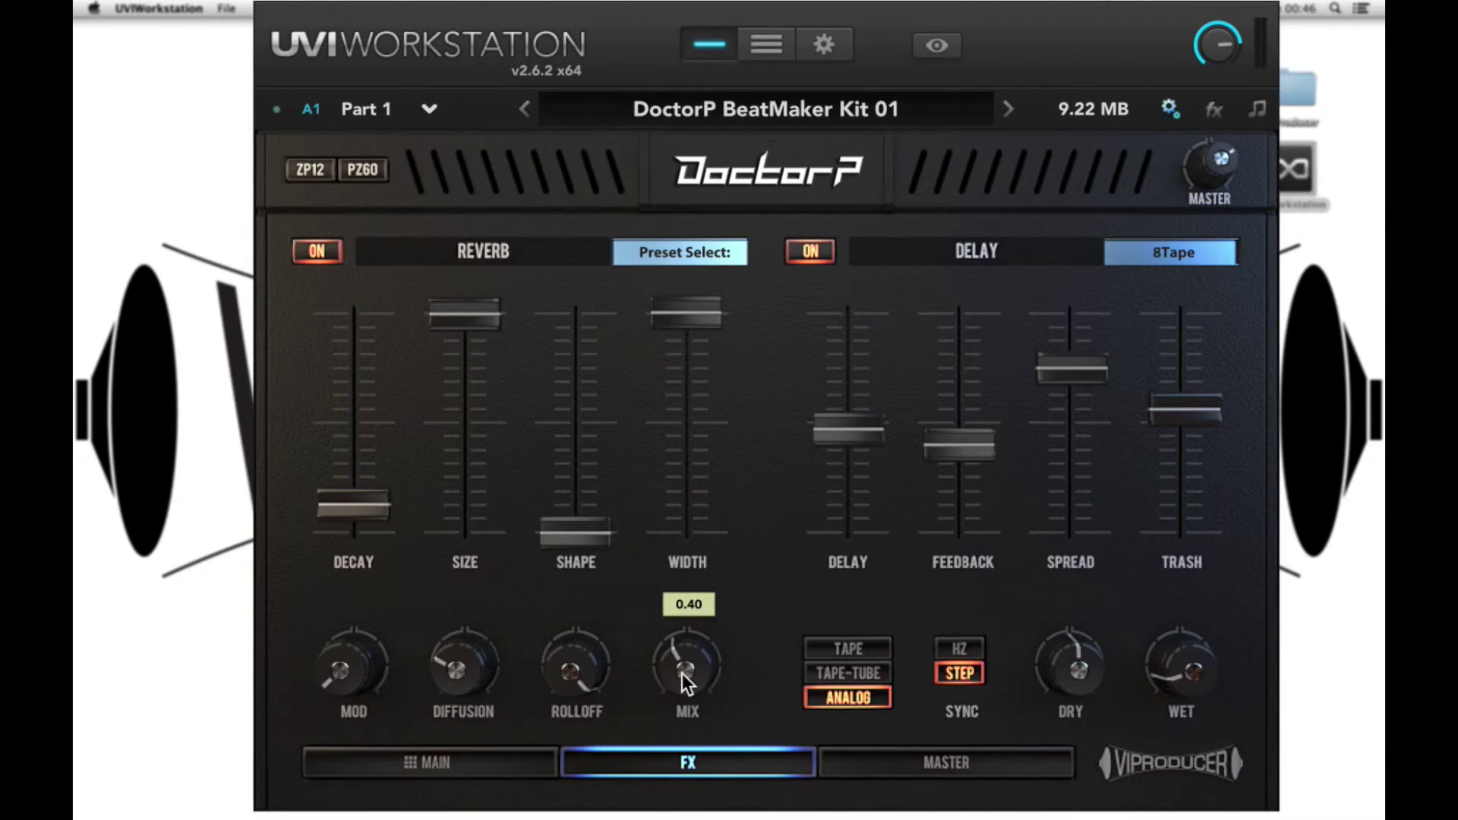
click(677, 258)
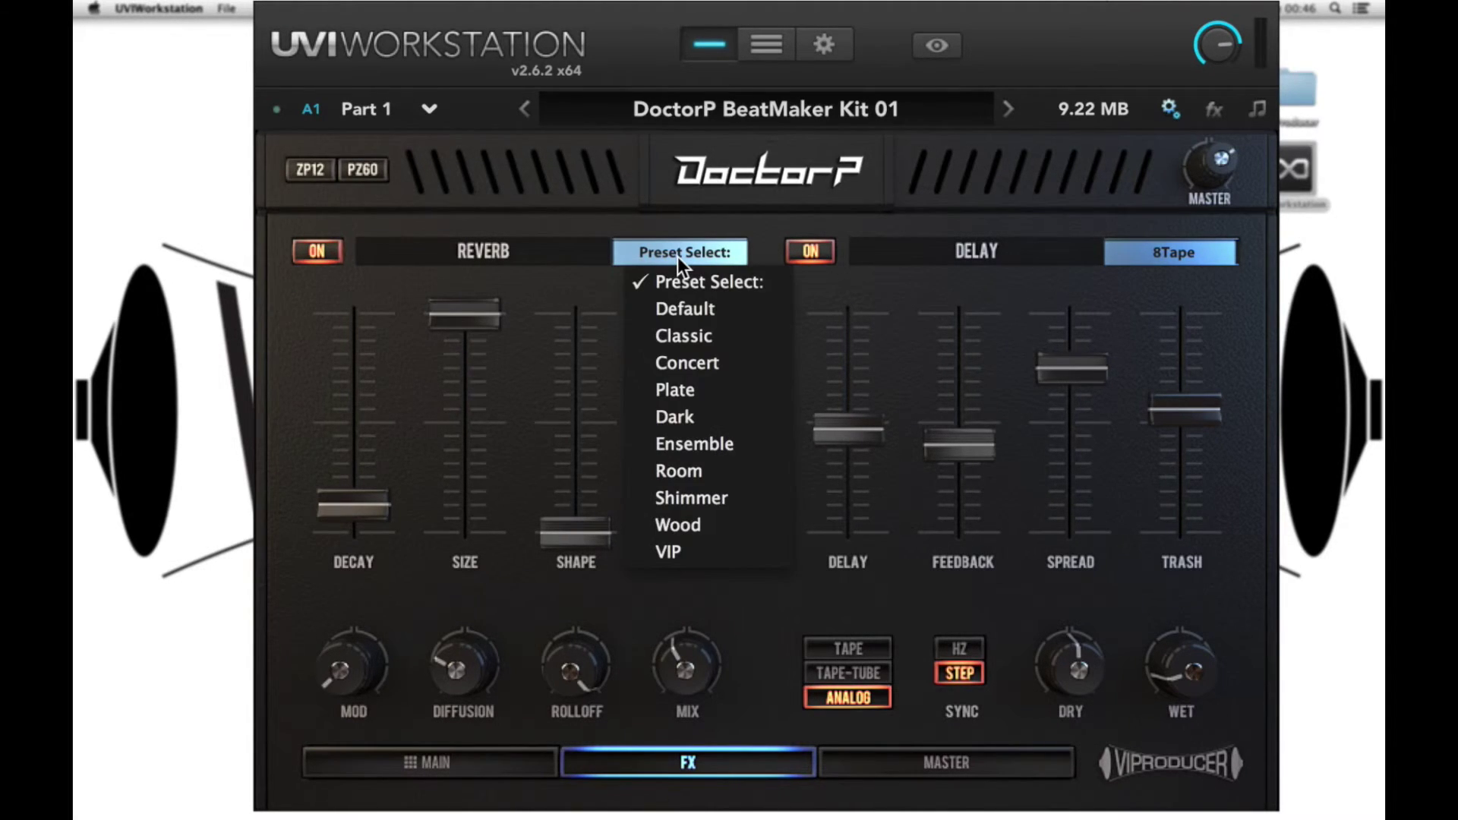
click(750, 217)
mouse_move(955, 308)
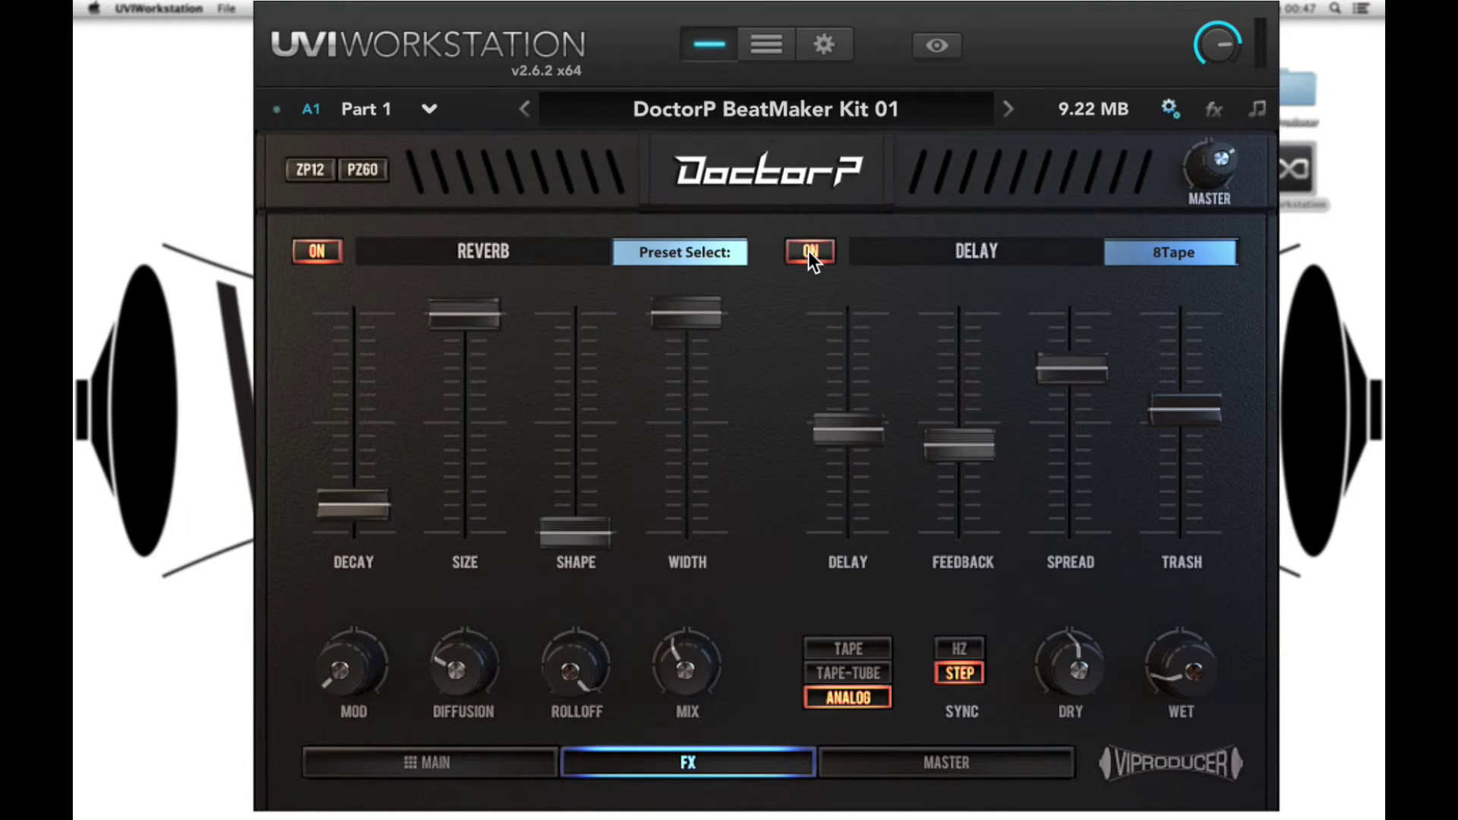
Inspect the 8Tape delay's faders, dry 0.50 / wet 0.10 and preset list, then open Master
mouse_move(849, 379)
mouse_move(959, 373)
mouse_move(1051, 388)
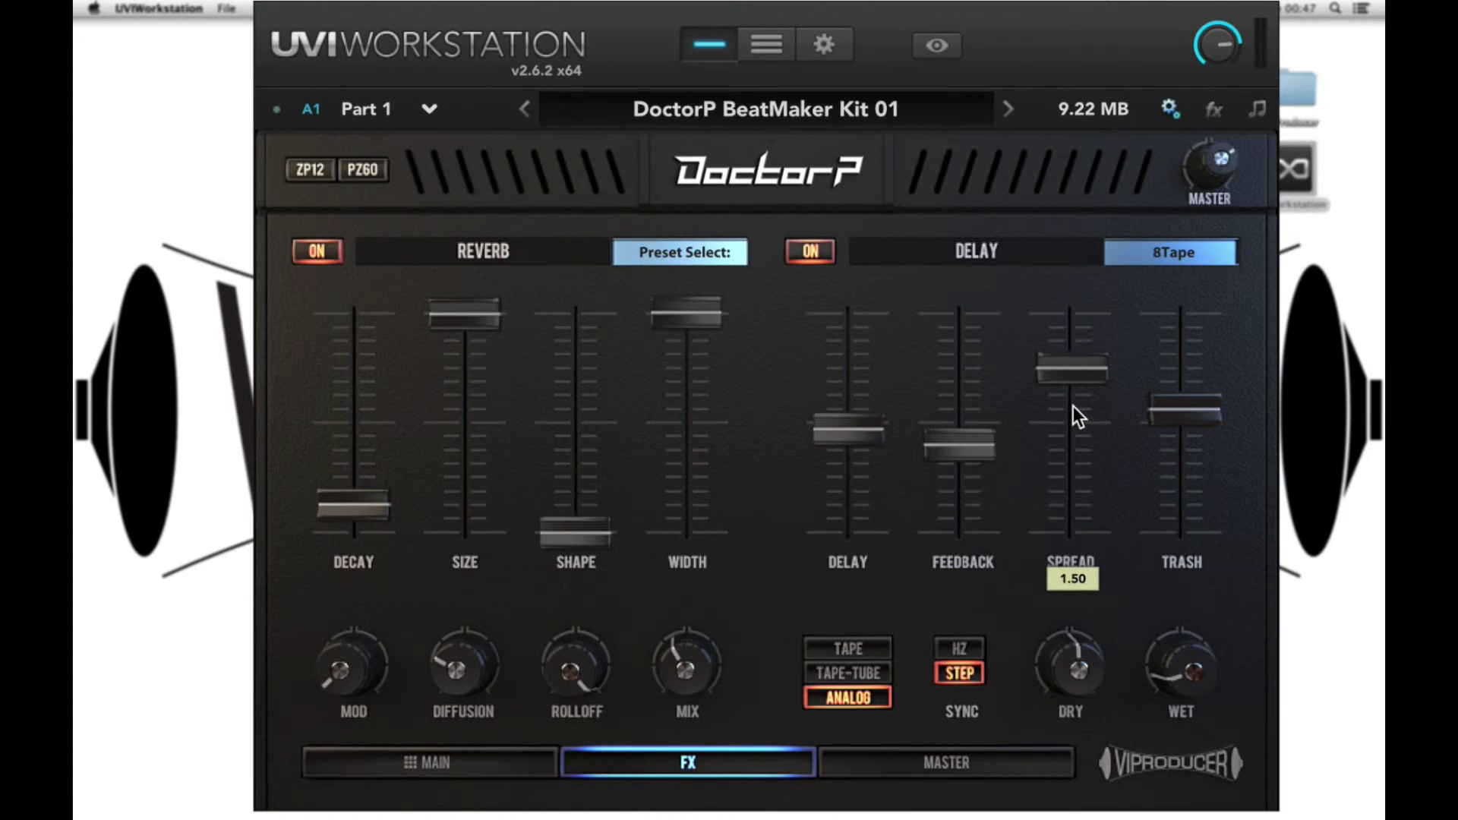
mouse_move(1193, 361)
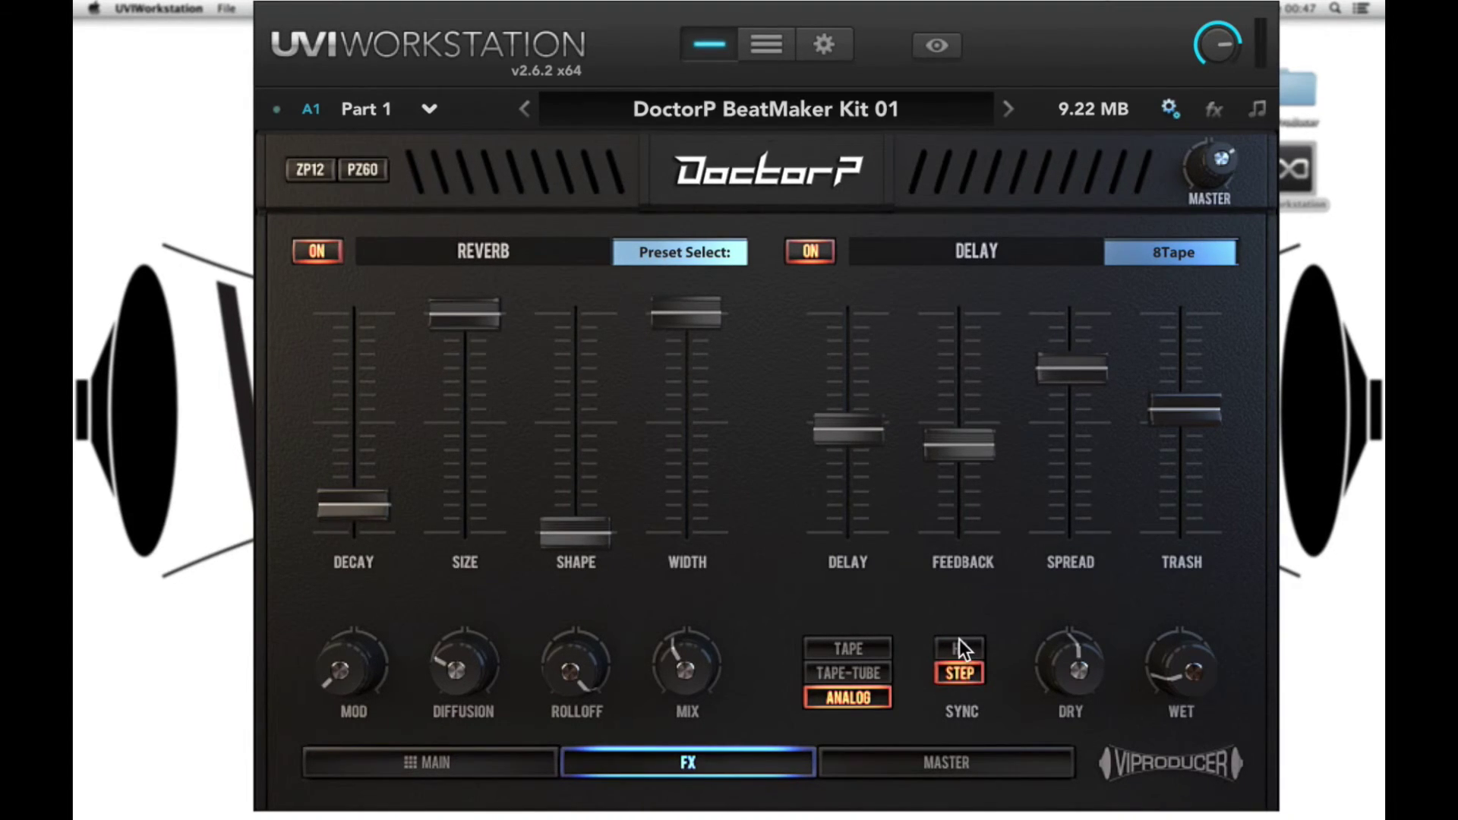
mouse_move(1068, 663)
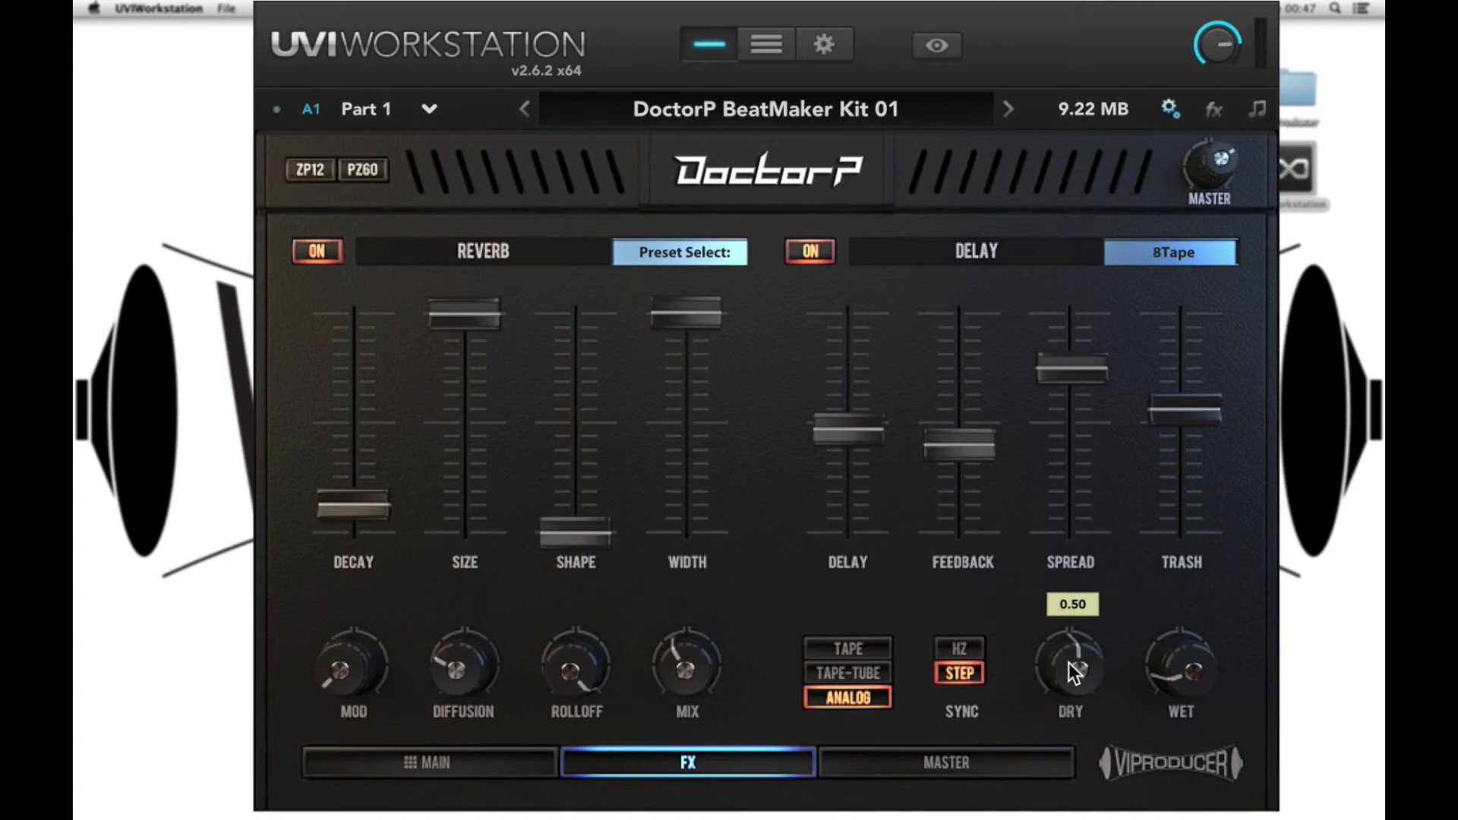
mouse_move(1191, 656)
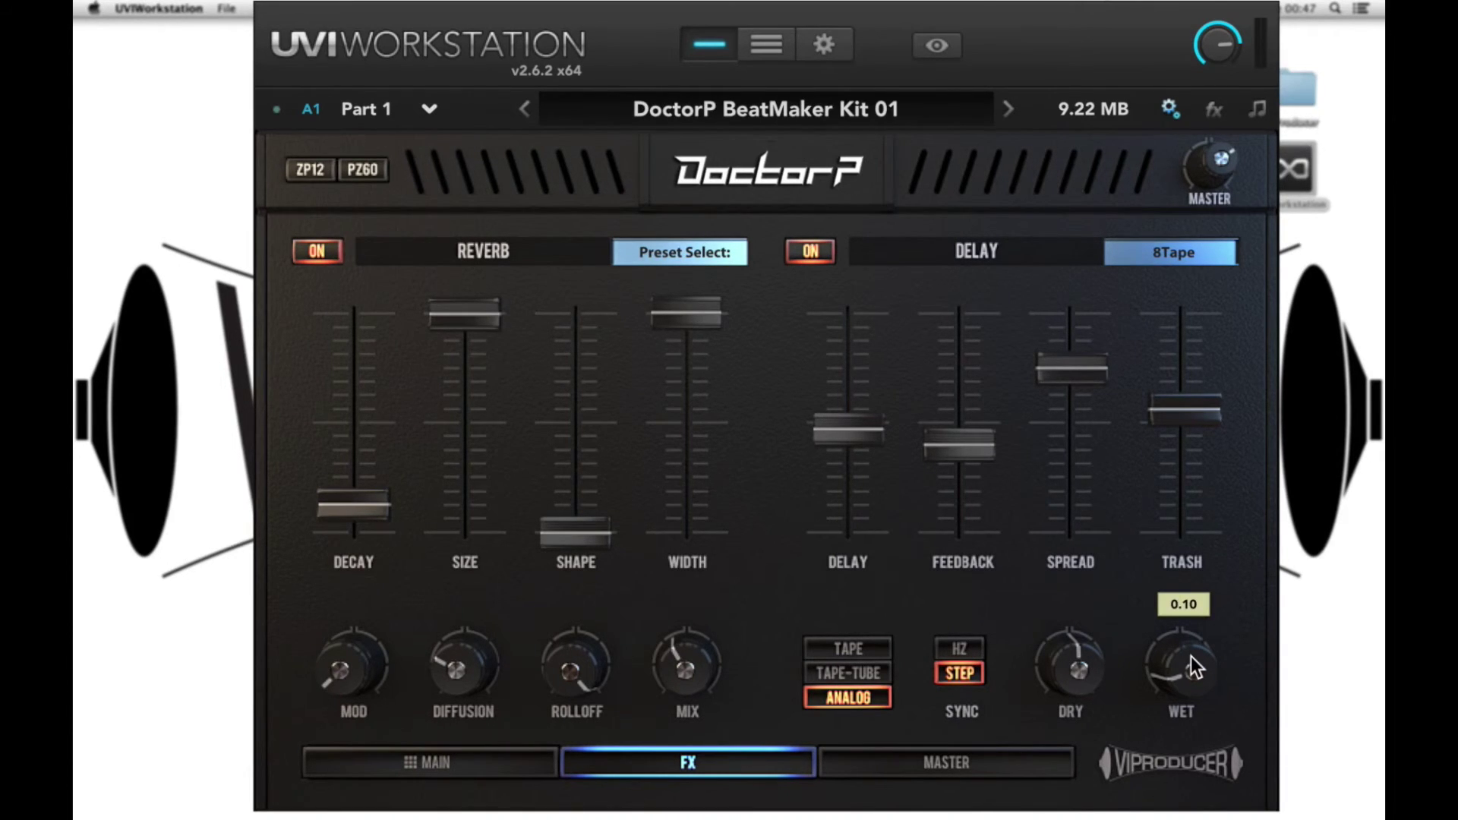
click(1175, 254)
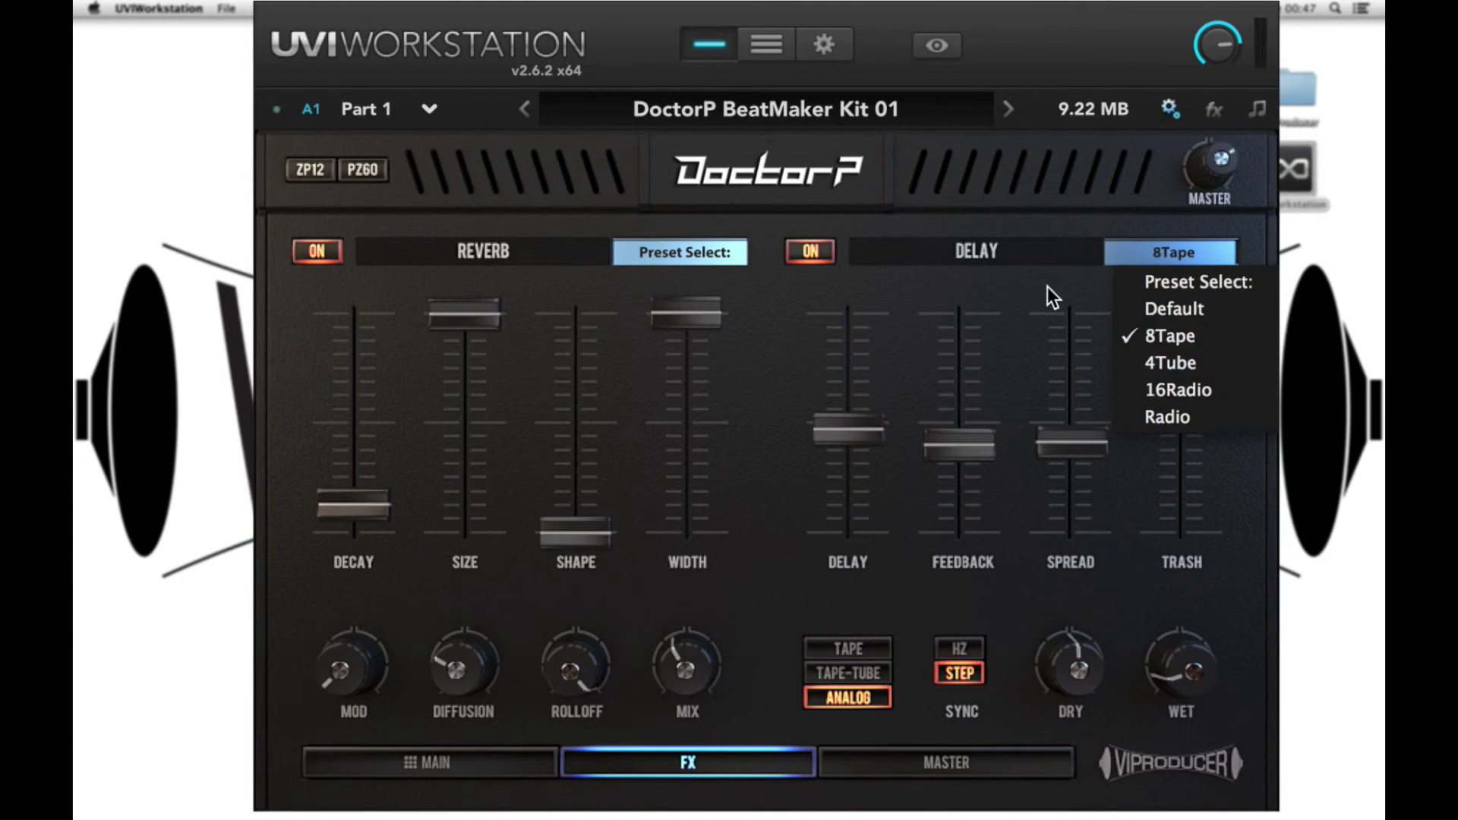
click(867, 757)
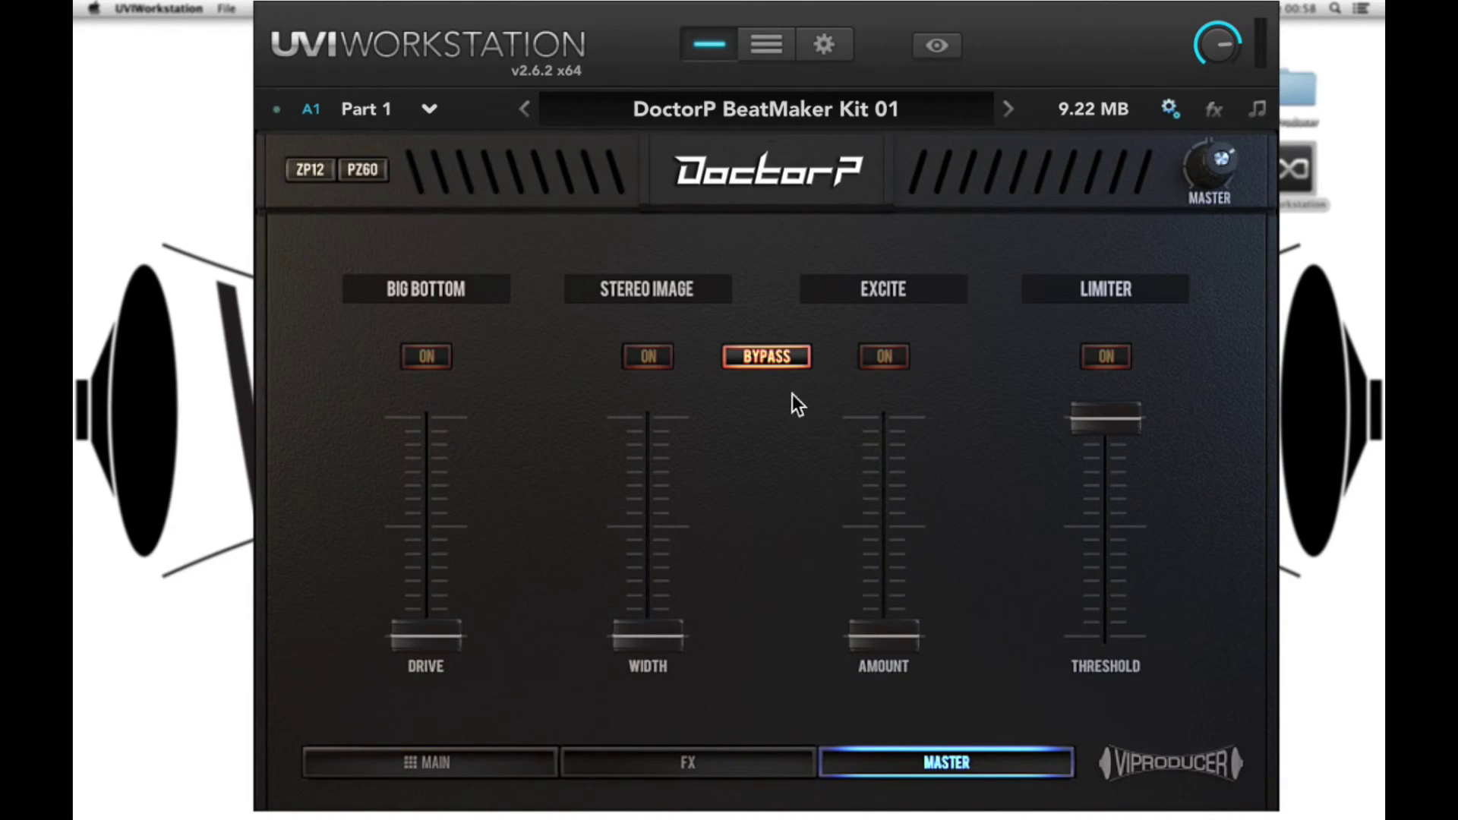
Un-bypass the Master page so bottom, stereo, excite and limiter are all active
click(775, 356)
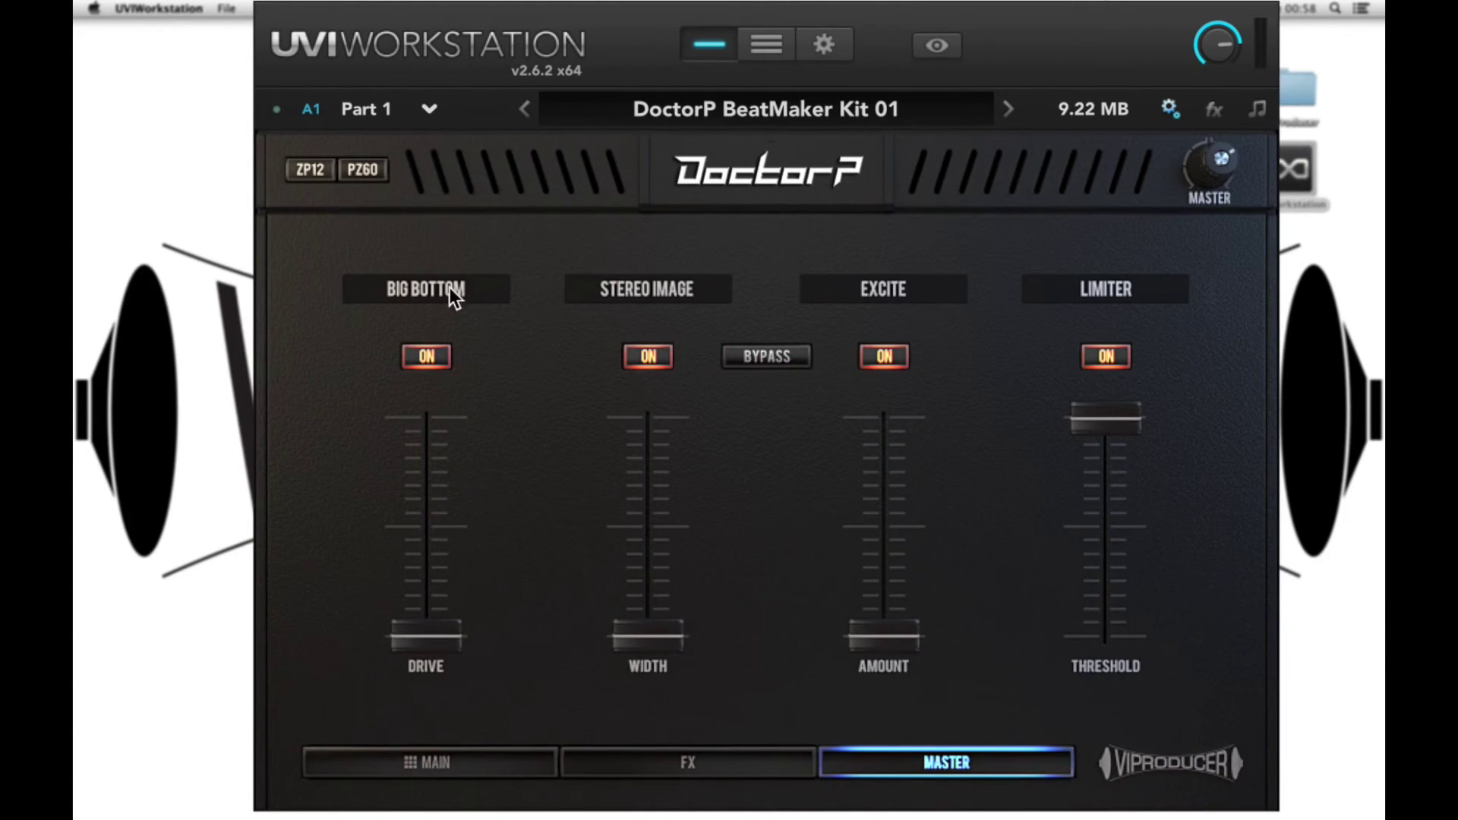
mouse_move(482, 530)
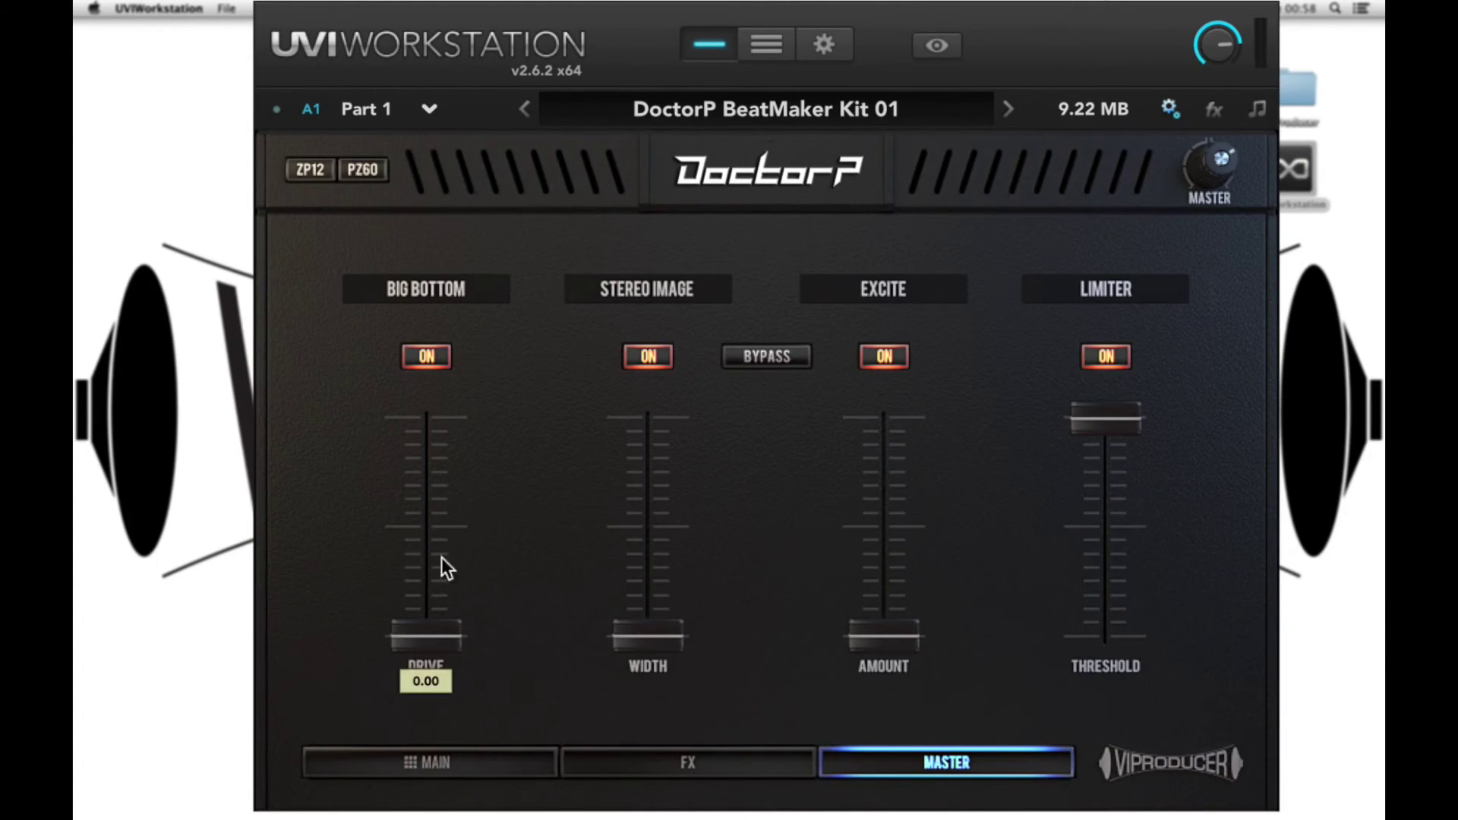
mouse_move(639, 473)
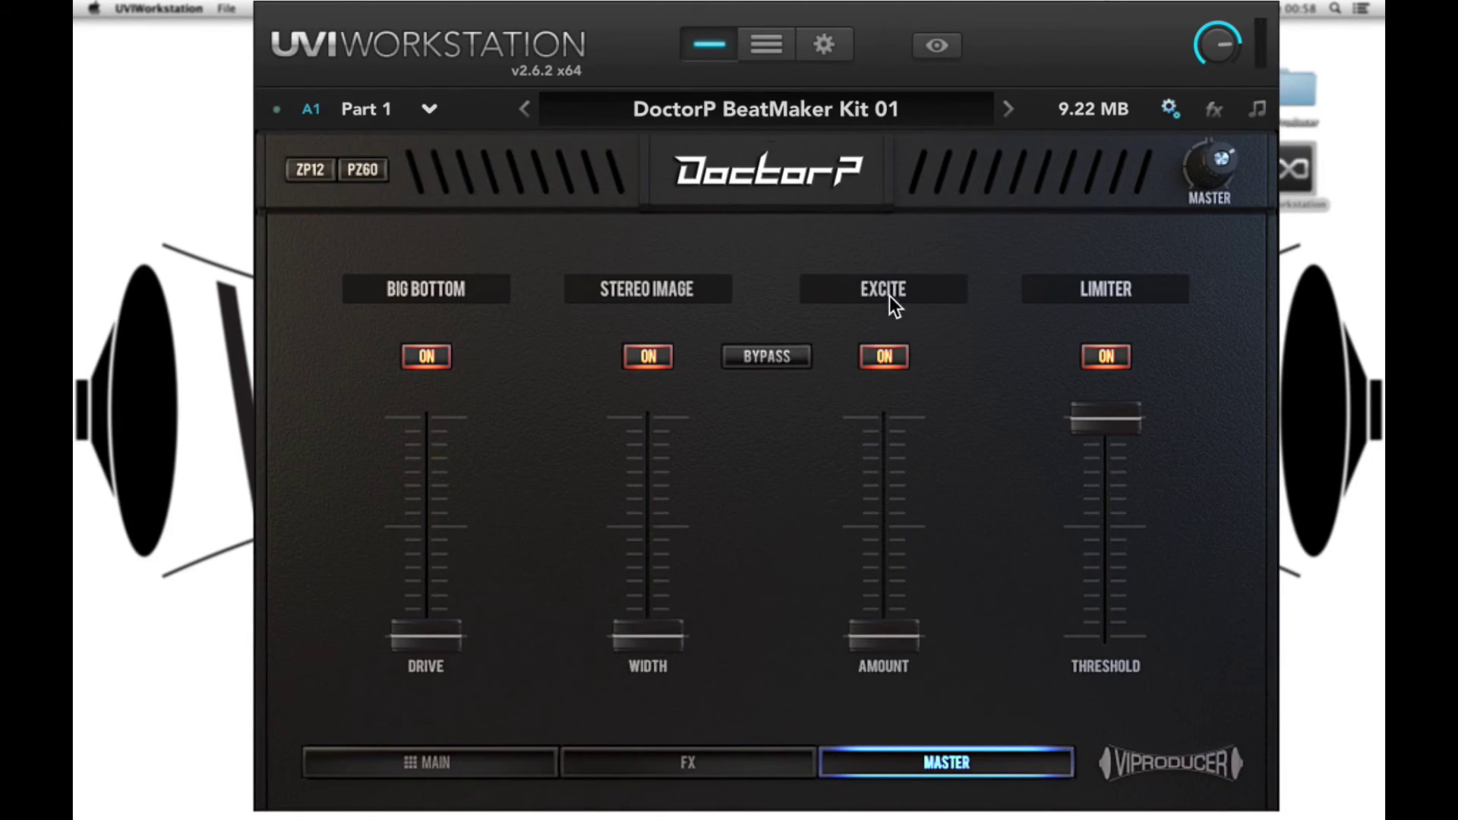
mouse_move(869, 503)
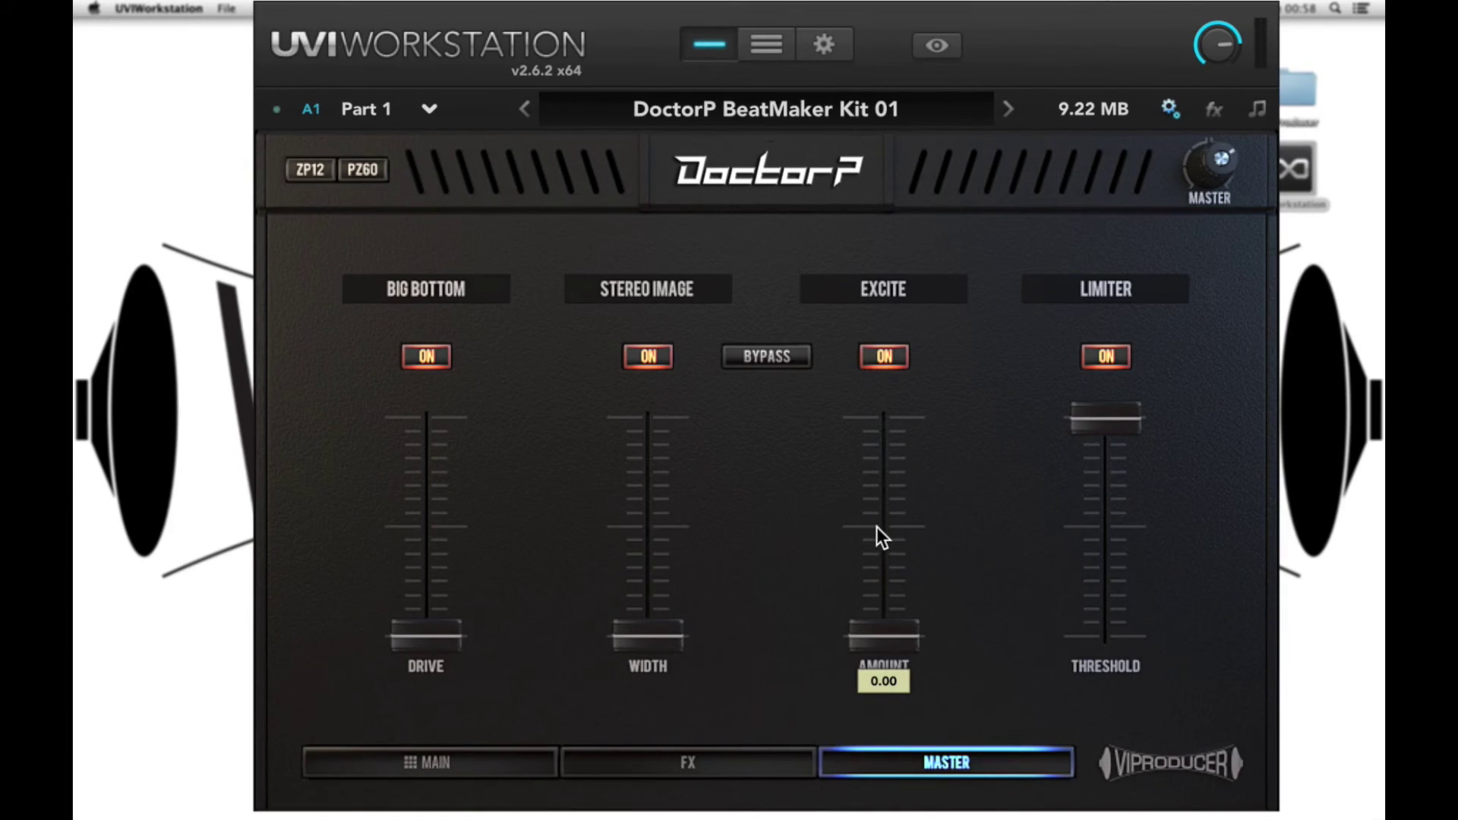
mouse_move(1060, 423)
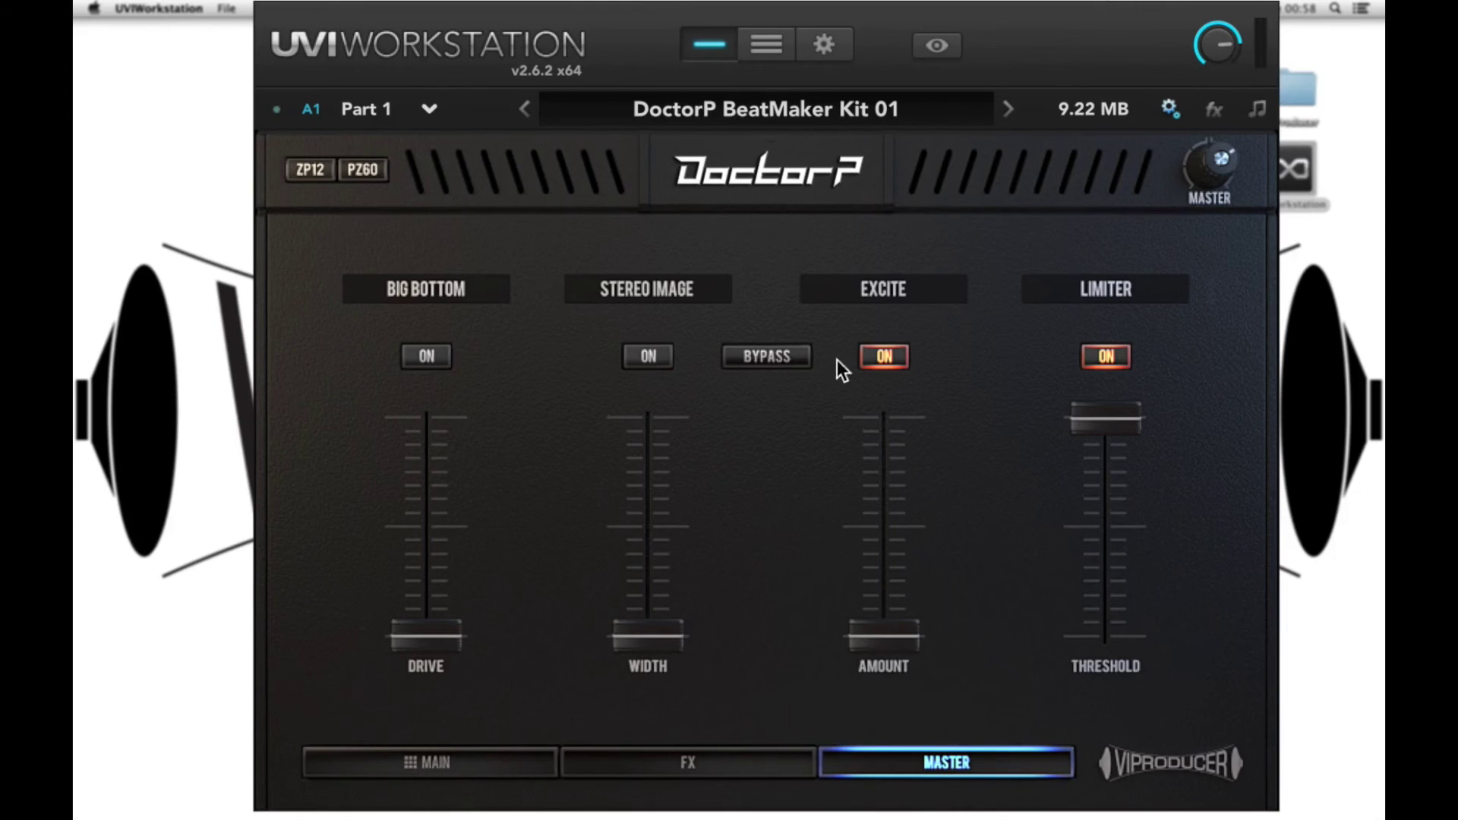
Compare master effects bypassed and active, leave them bypassed, and return to Main
click(777, 358)
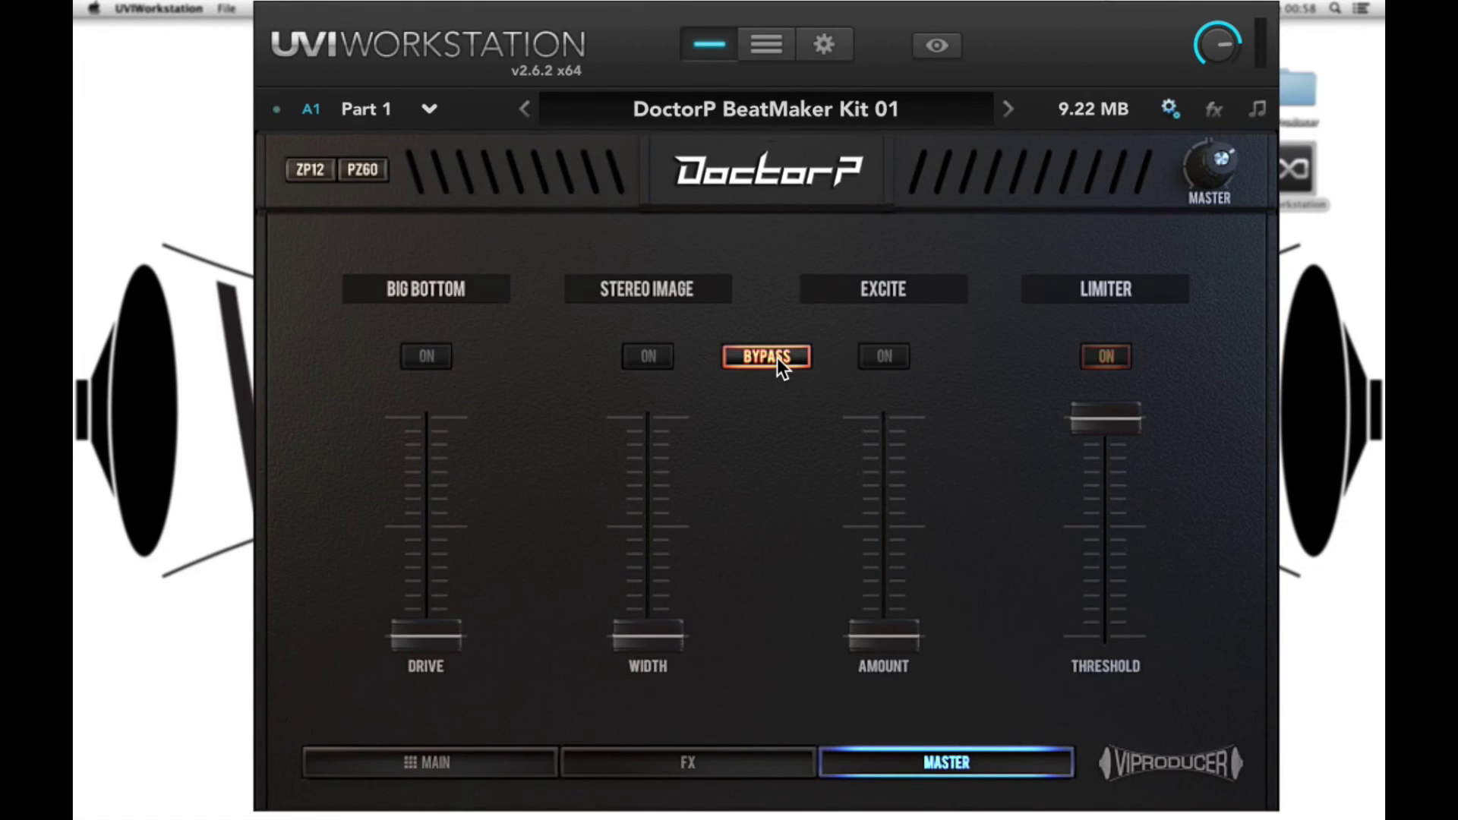
click(777, 358)
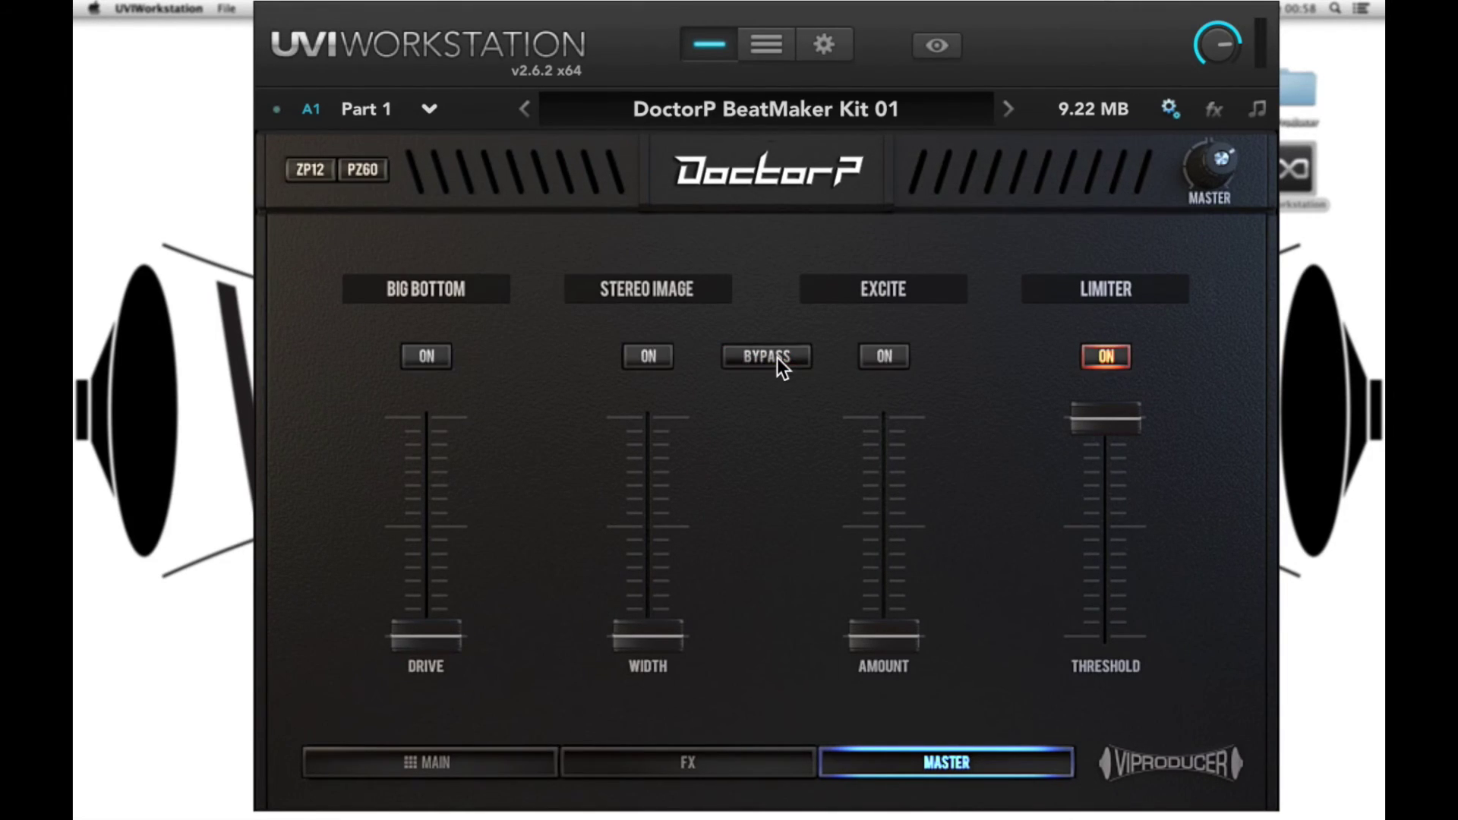
click(776, 358)
click(407, 763)
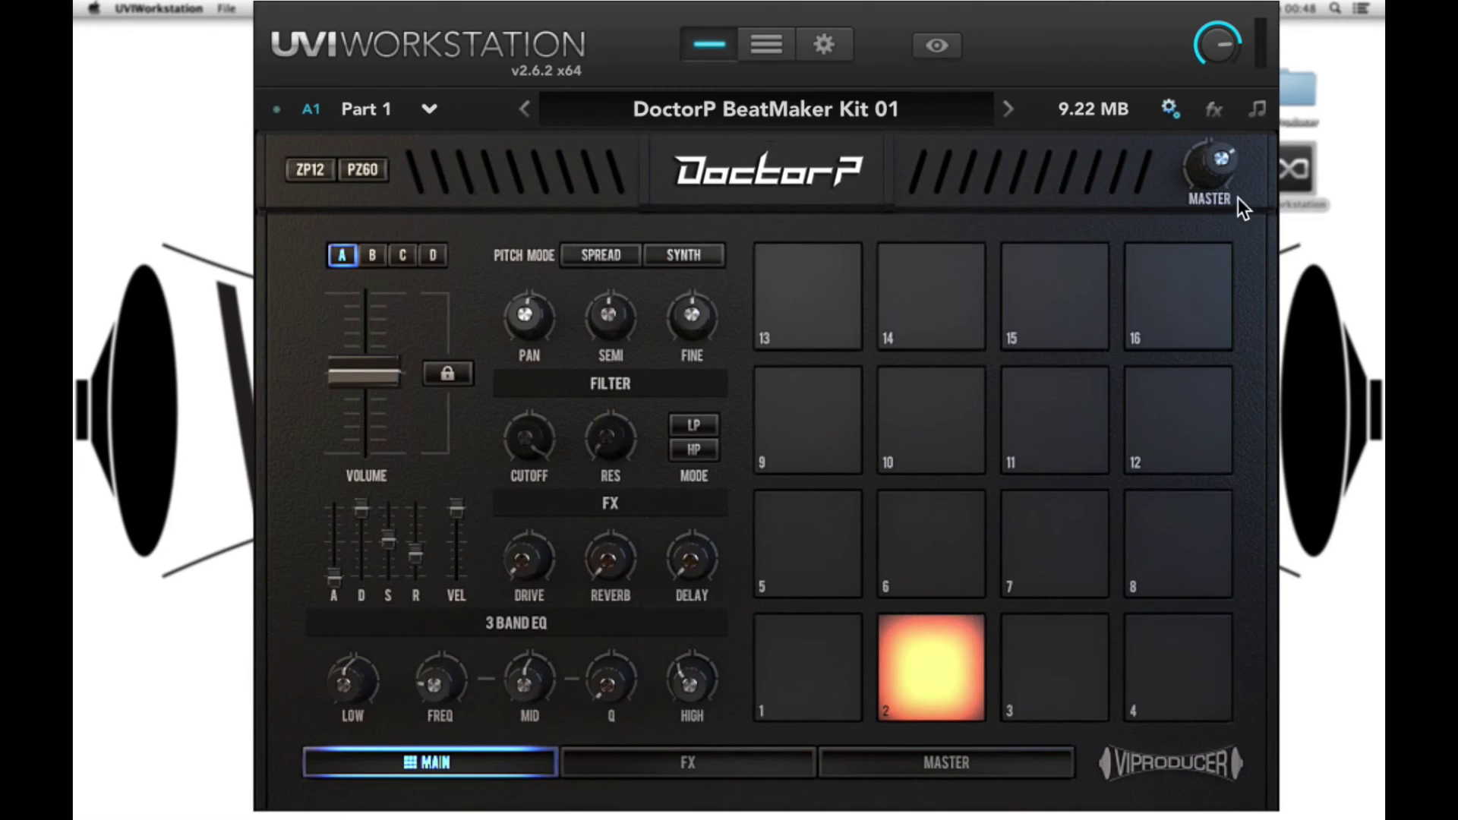